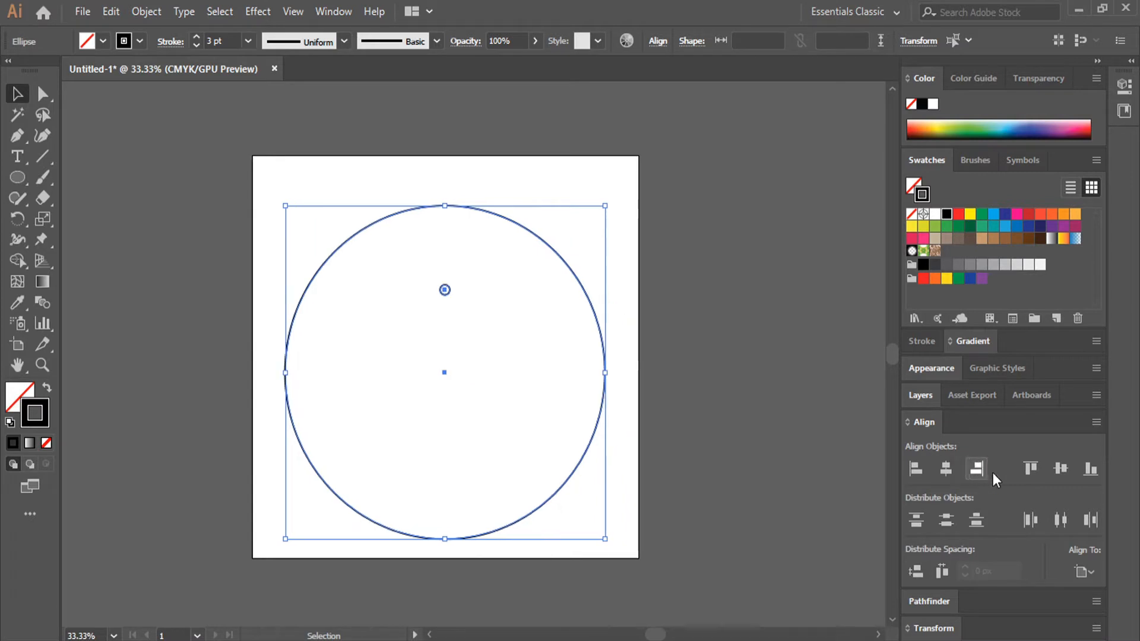
# - Align the small and large circles vertically to the centre of the artboard
pyautogui.click(1057, 469)
pyautogui.click(688, 262)
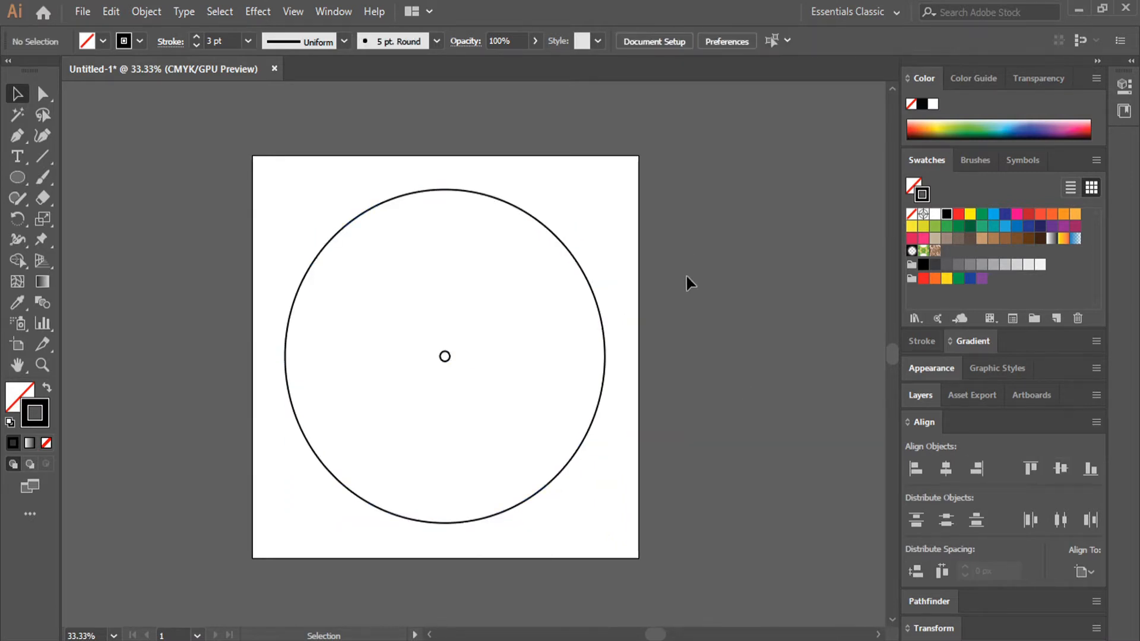
# - With both concentric circles selected, set the blend spacing to Specified Steps
pyautogui.click(347, 397)
pyautogui.click(146, 11)
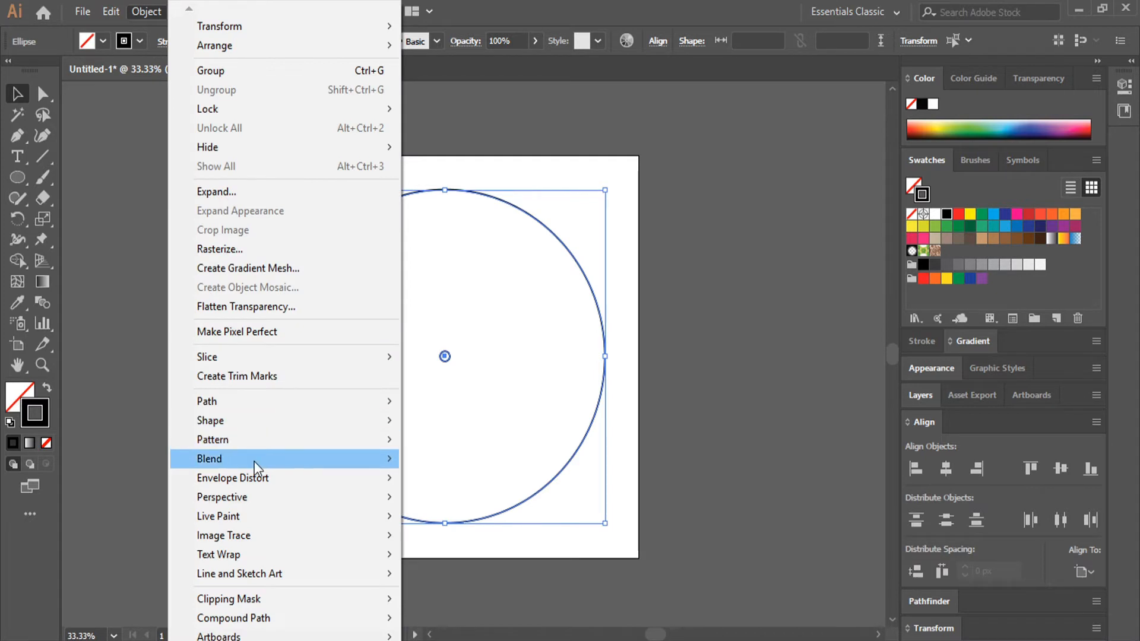
pyautogui.moveTo(255, 462)
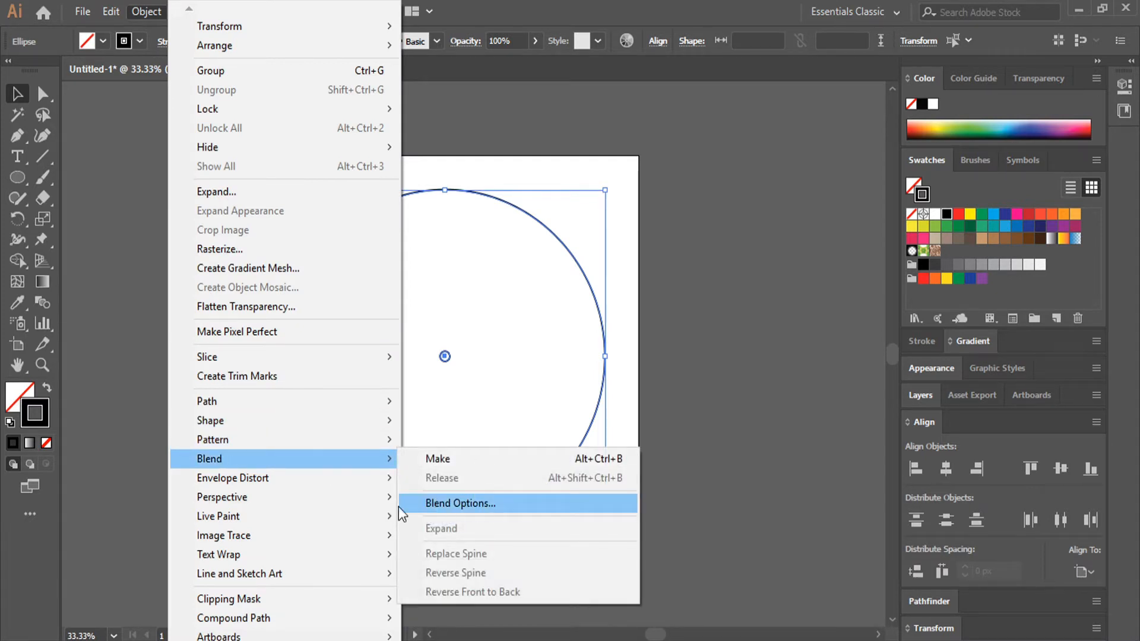
pyautogui.click(425, 505)
pyautogui.click(231, 305)
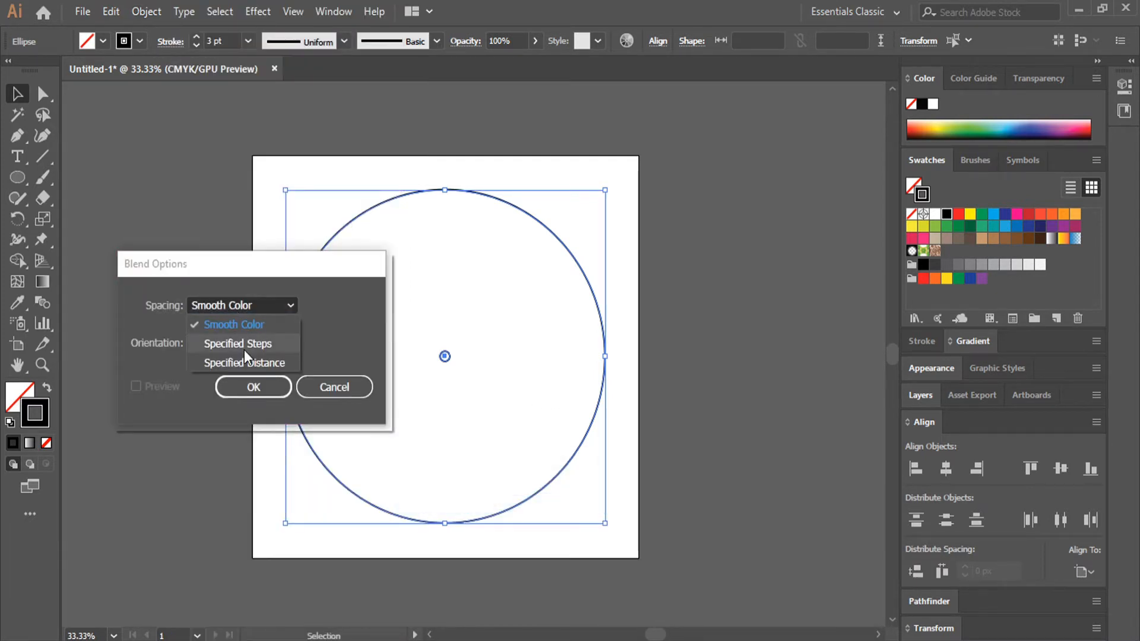
pyautogui.click(241, 351)
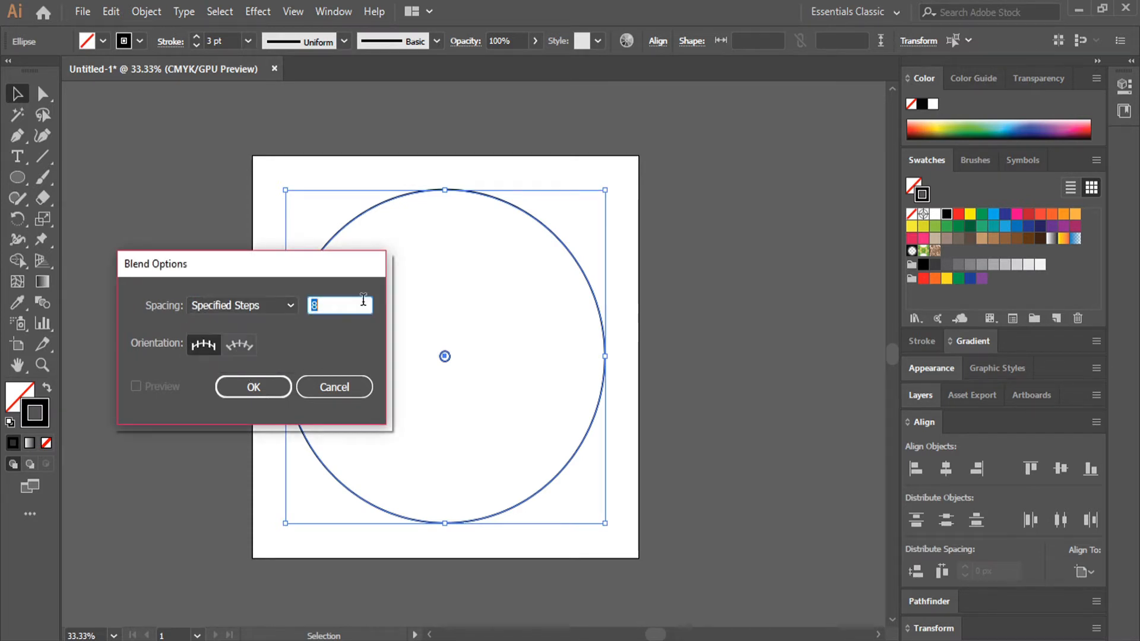
pyautogui.write('60')
pyautogui.click(252, 387)
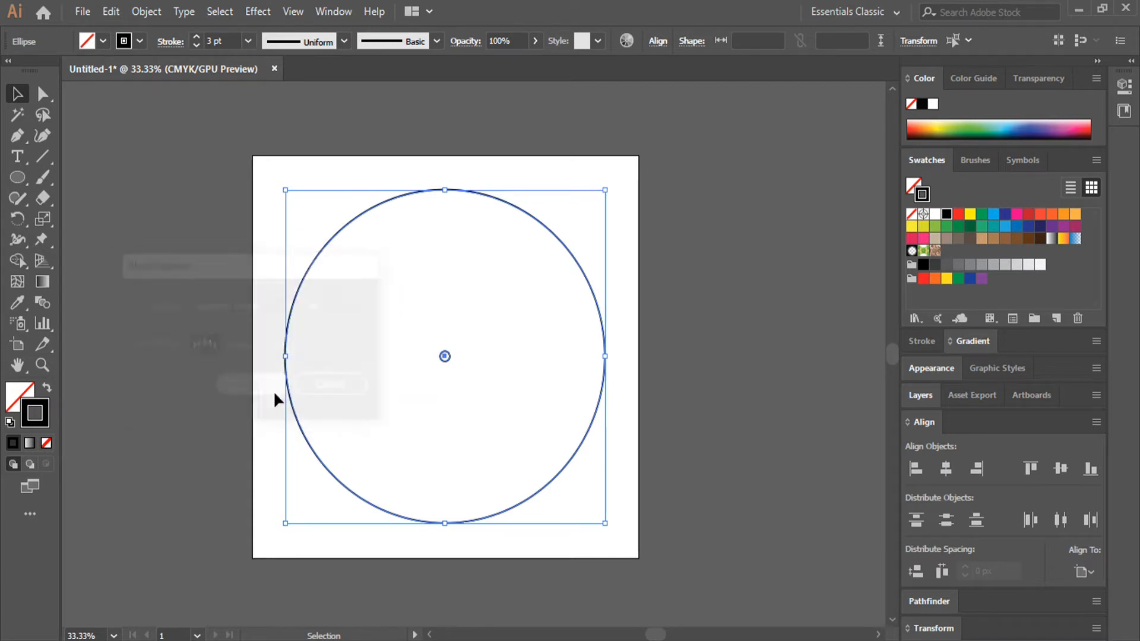
# - Make a blend between the small inner circle and the large outer circle
pyautogui.click(158, 10)
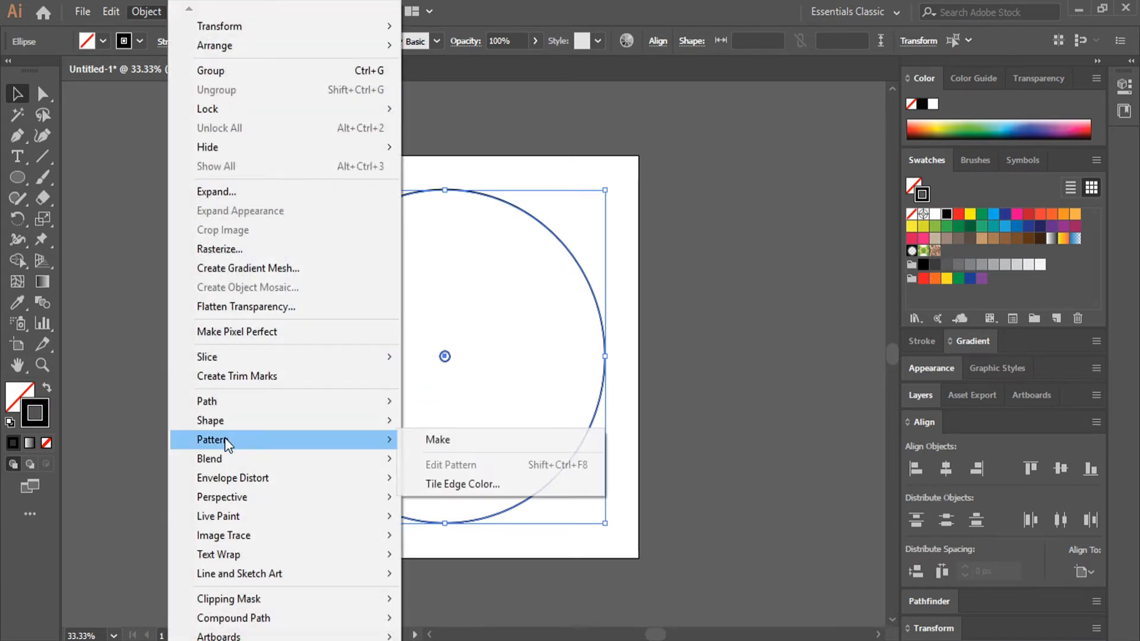
pyautogui.moveTo(226, 459)
pyautogui.click(461, 460)
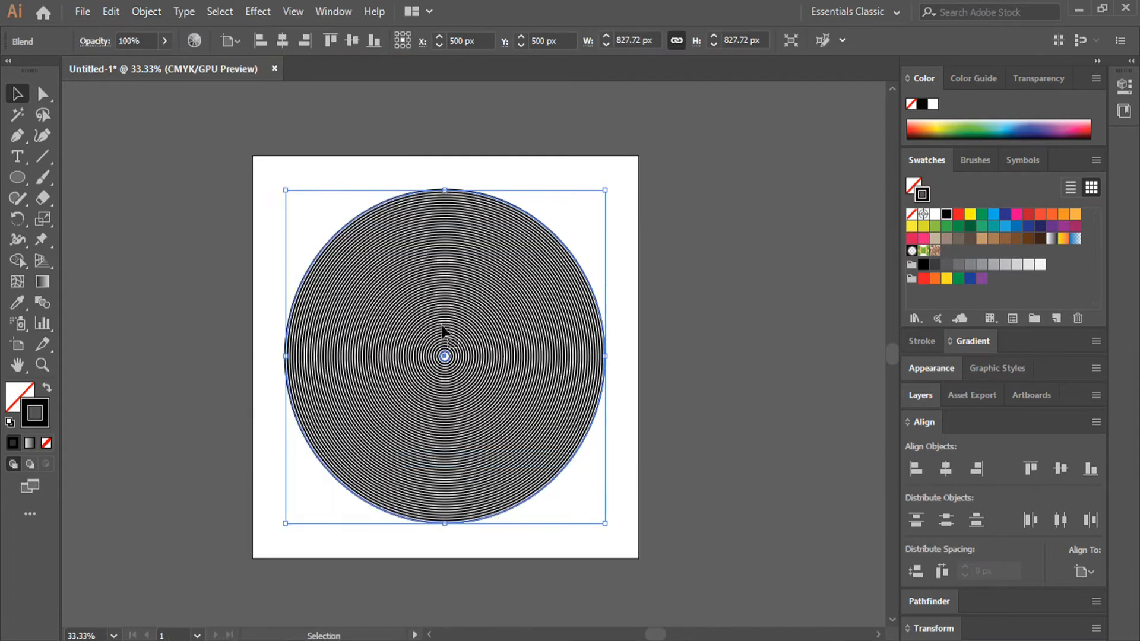
pyautogui.click(473, 374)
pyautogui.scroll(2, 462, 380)
pyautogui.scroll(-2, 460, 376)
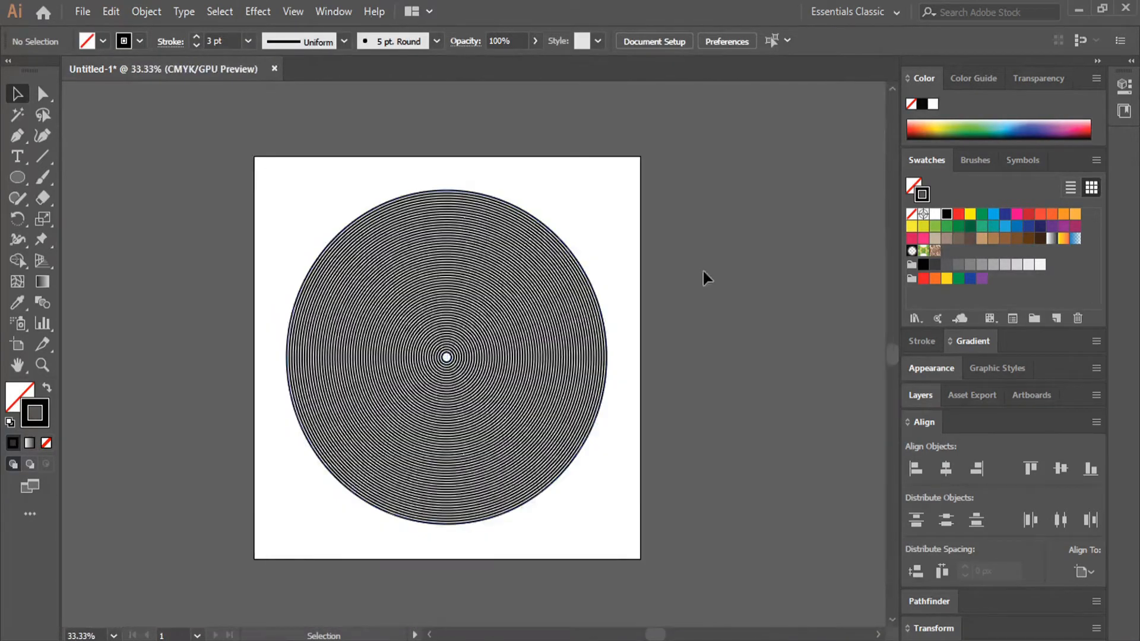
# - Expand the circle blend with the Object, Fill and Stroke options enabled
pyautogui.click(542, 453)
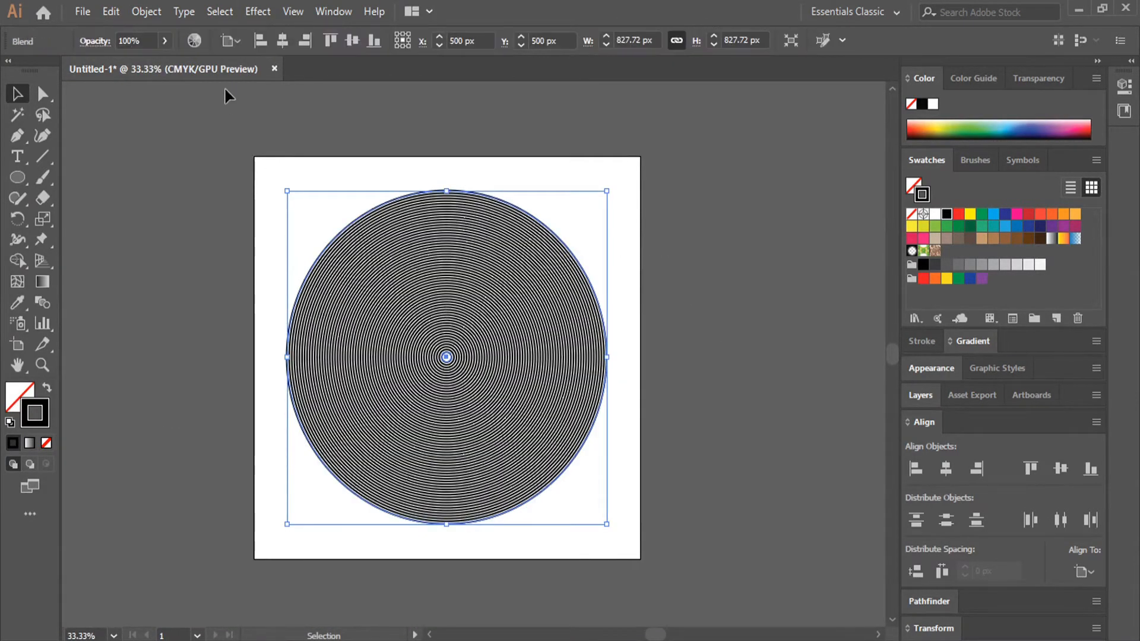
pyautogui.click(152, 9)
pyautogui.click(205, 192)
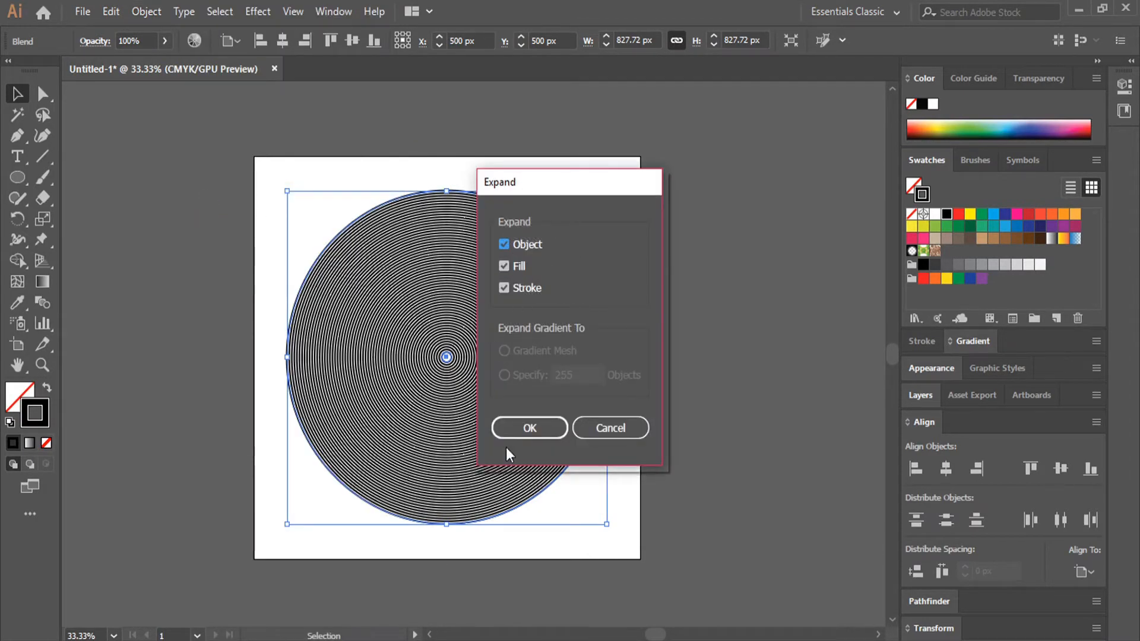
pyautogui.click(545, 432)
pyautogui.click(664, 309)
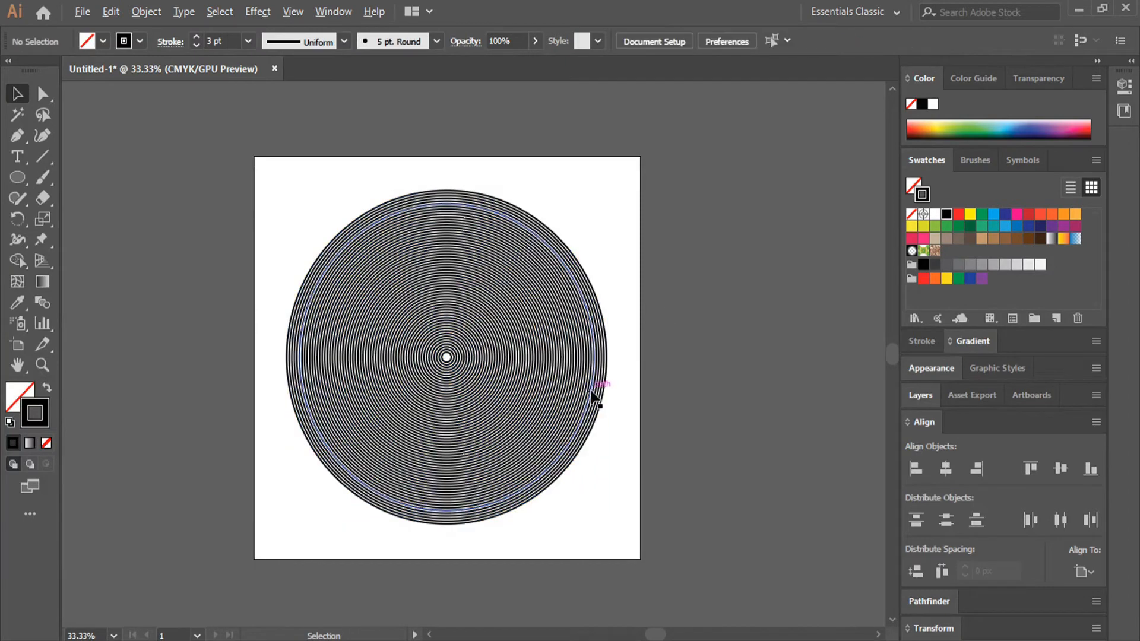
# - Add the point text "LINE" beside the artboard and set its font to Arial Black
pyautogui.scroll(1, 591, 392)
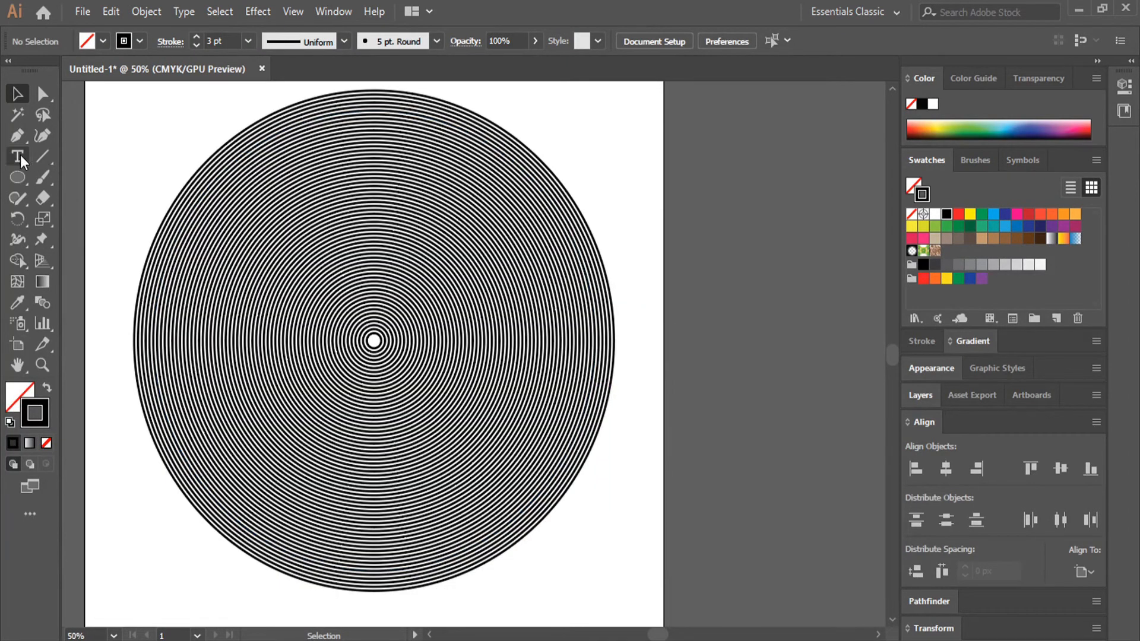
pyautogui.click(698, 331)
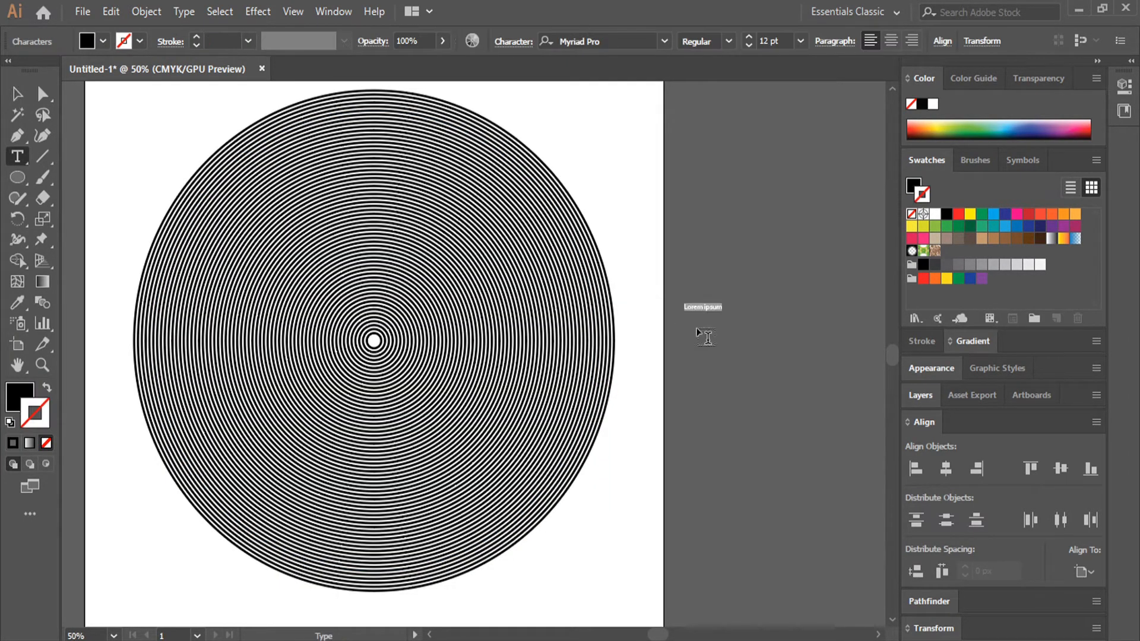
pyautogui.press('BackSpace')
pyautogui.click(591, 42)
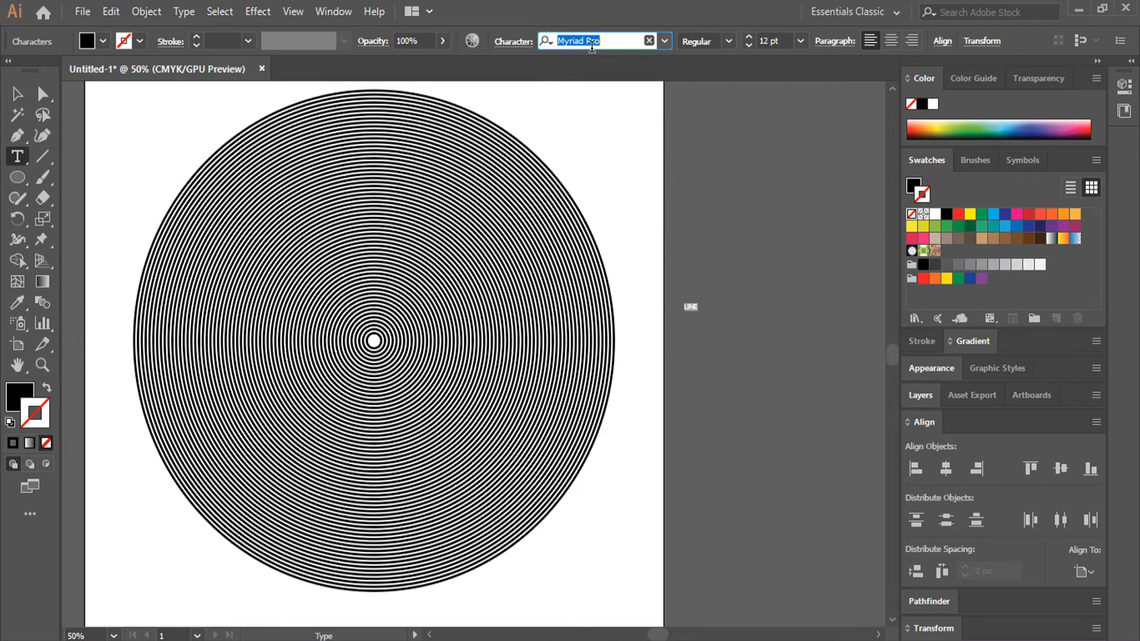
pyautogui.write('arial')
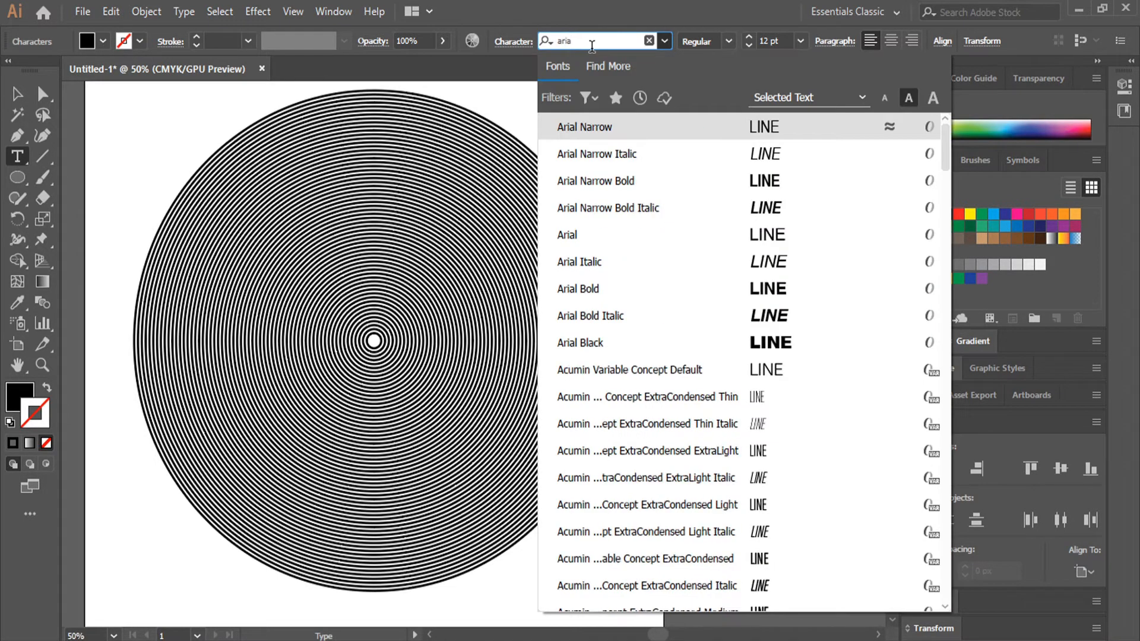
pyautogui.click(704, 343)
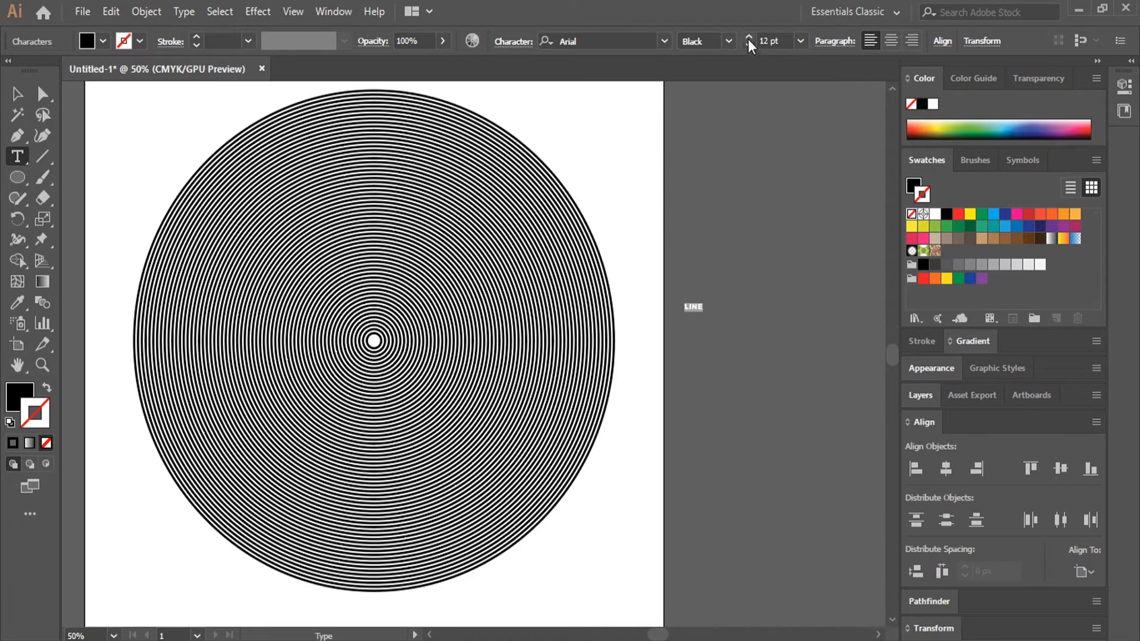
# - Scale the LINE text to about 145 pt and place it over the rings, just below and right of their centre
pyautogui.click(748, 39)
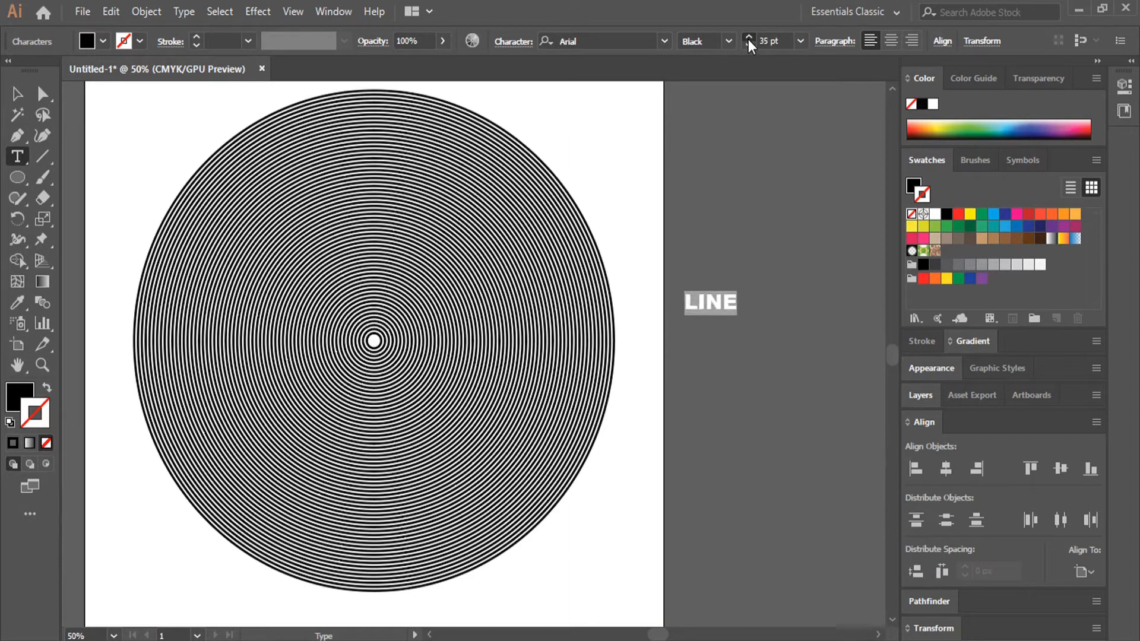
pyautogui.click(18, 93)
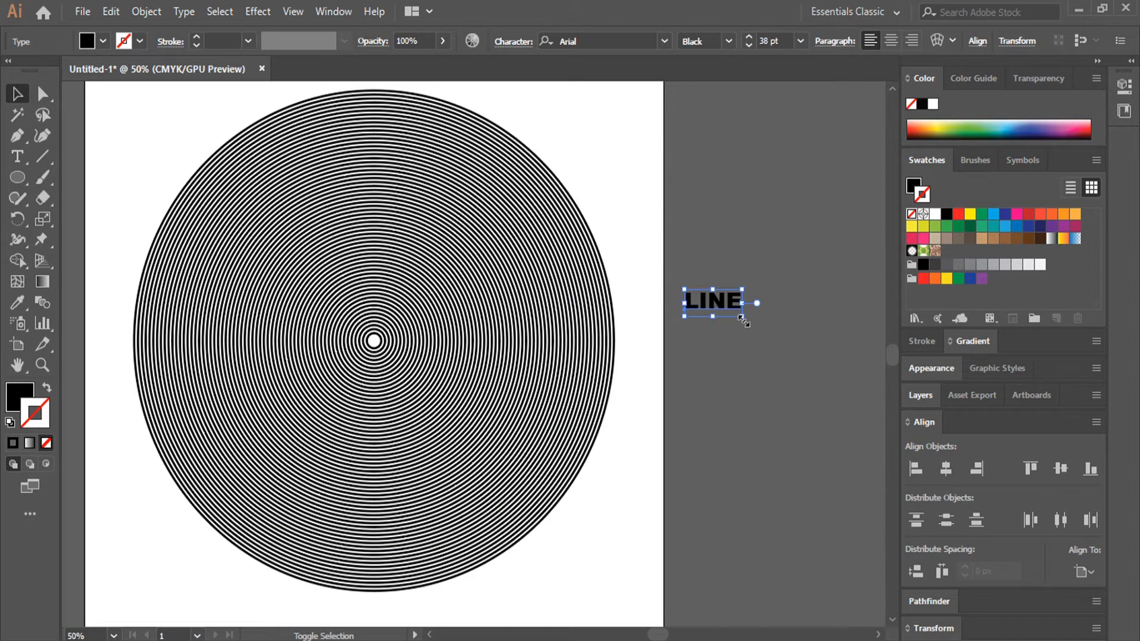
pyautogui.moveTo(743, 317); pyautogui.dragTo(800, 365)
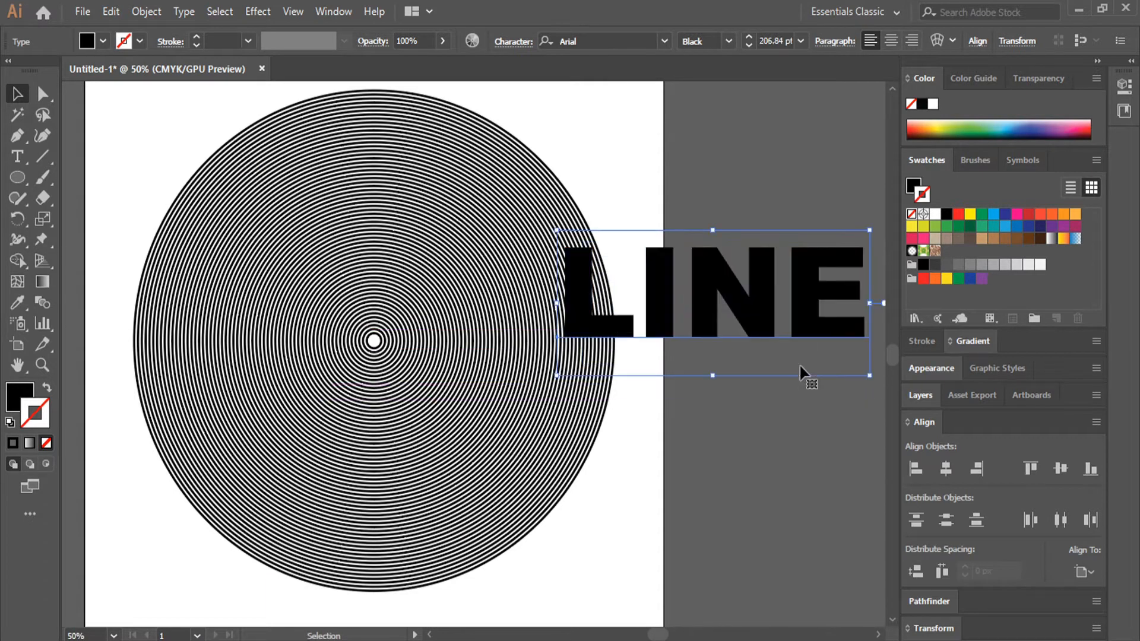
pyautogui.moveTo(750, 313); pyautogui.dragTo(538, 410)
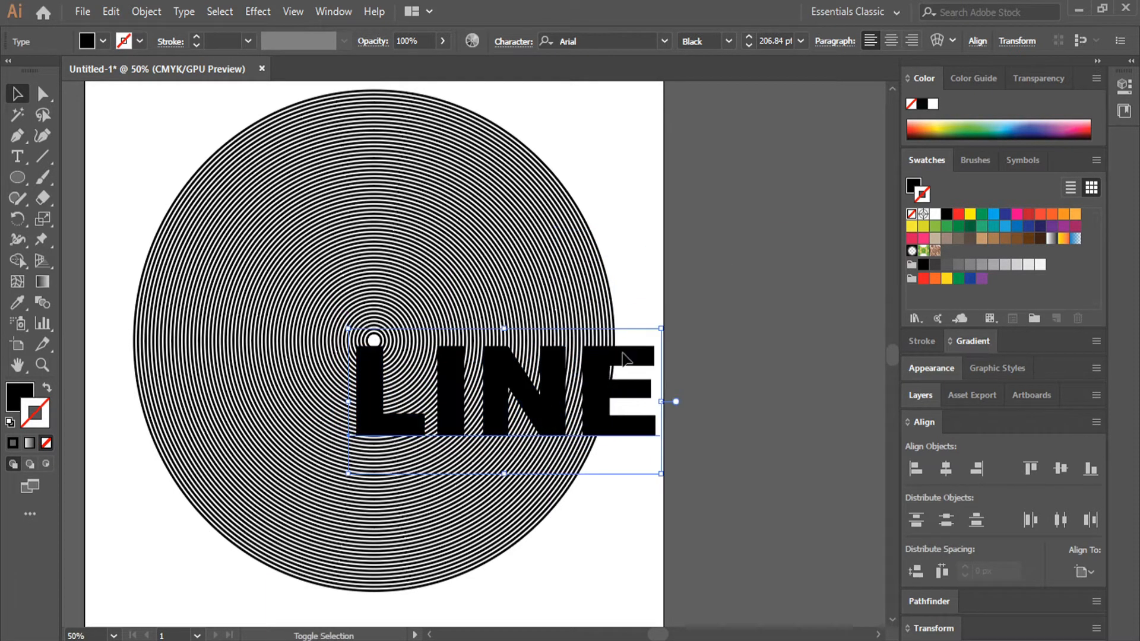
pyautogui.moveTo(660, 330); pyautogui.dragTo(617, 336)
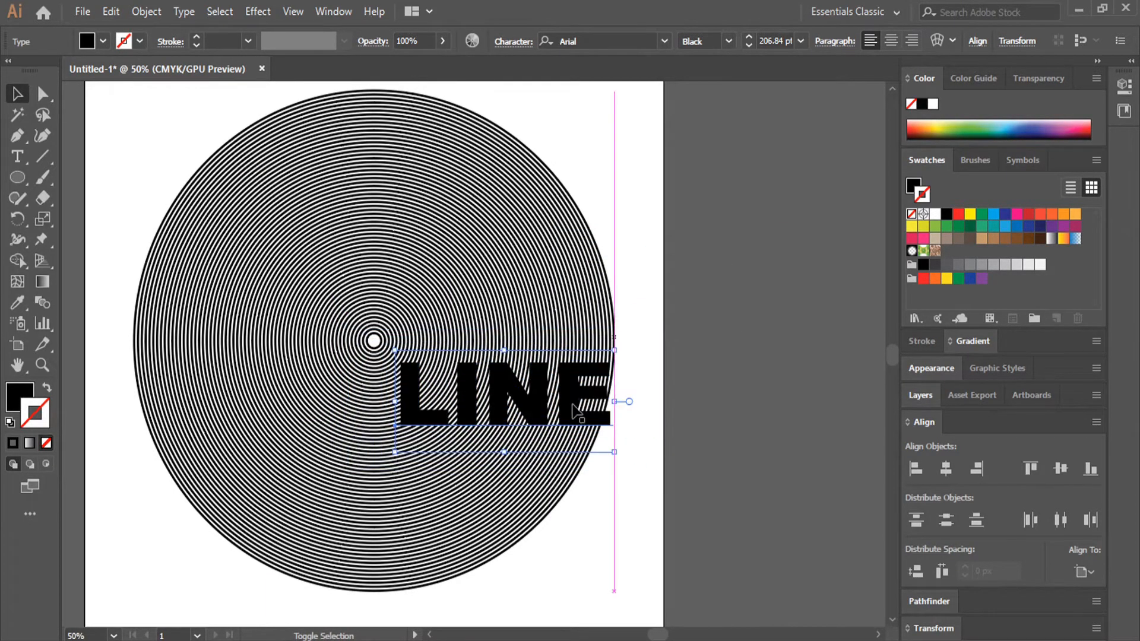
pyautogui.moveTo(560, 396)
pyautogui.mouseDown()
pyautogui.moveTo(564, 386)
pyautogui.moveTo(569, 399)
pyautogui.moveTo(564, 386)
pyautogui.mouseUp()
pyautogui.hotkey('ctrl', 'z')
pyautogui.click(664, 313)
pyautogui.click(792, 337)
pyautogui.moveTo(746, 310); pyautogui.dragTo(579, 400)
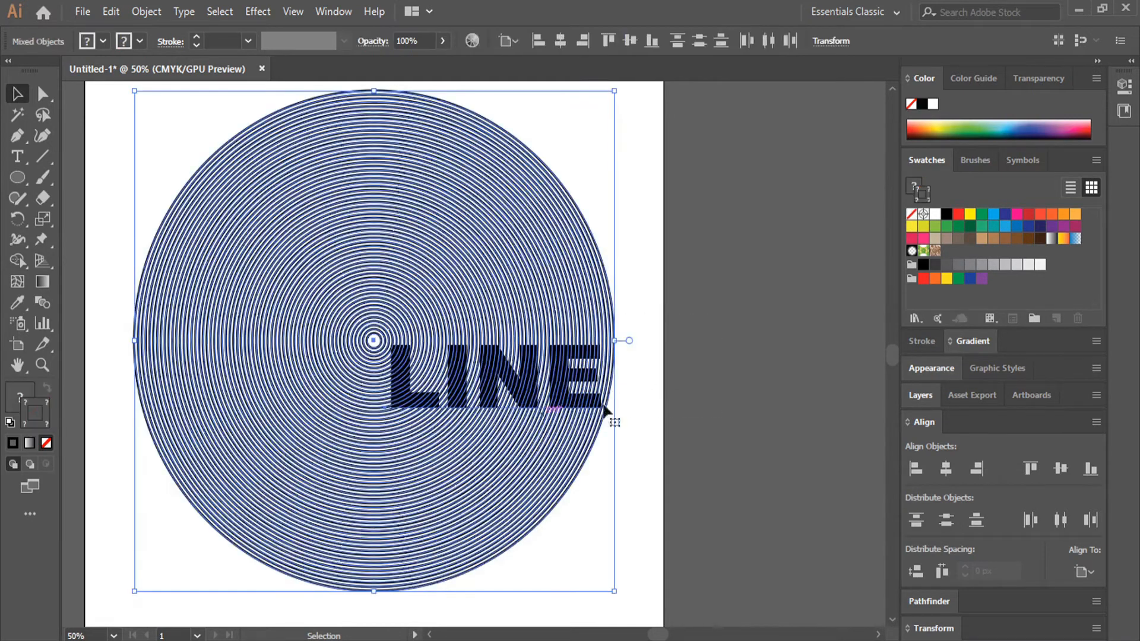
# - Convert the LINE text on its own to outlines
pyautogui.click(678, 348)
pyautogui.rightClick(502, 377)
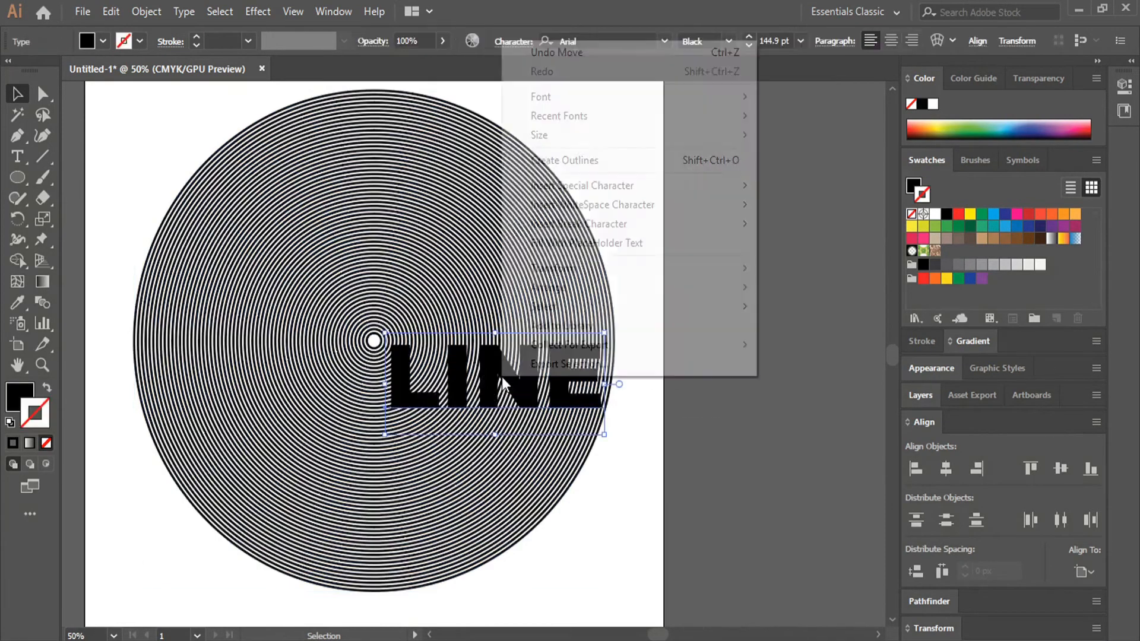
pyautogui.click(579, 161)
# - Select the outlined LINE letters together with the rings and apply the Outline pathfinder
pyautogui.moveTo(725, 270); pyautogui.dragTo(391, 423)
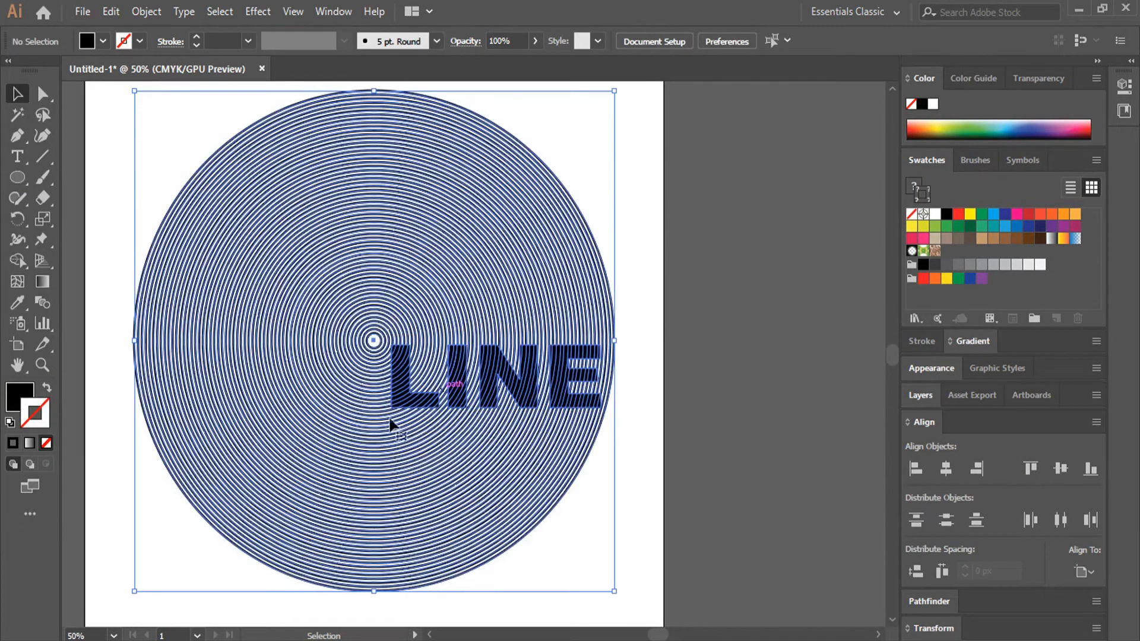
pyautogui.click(926, 601)
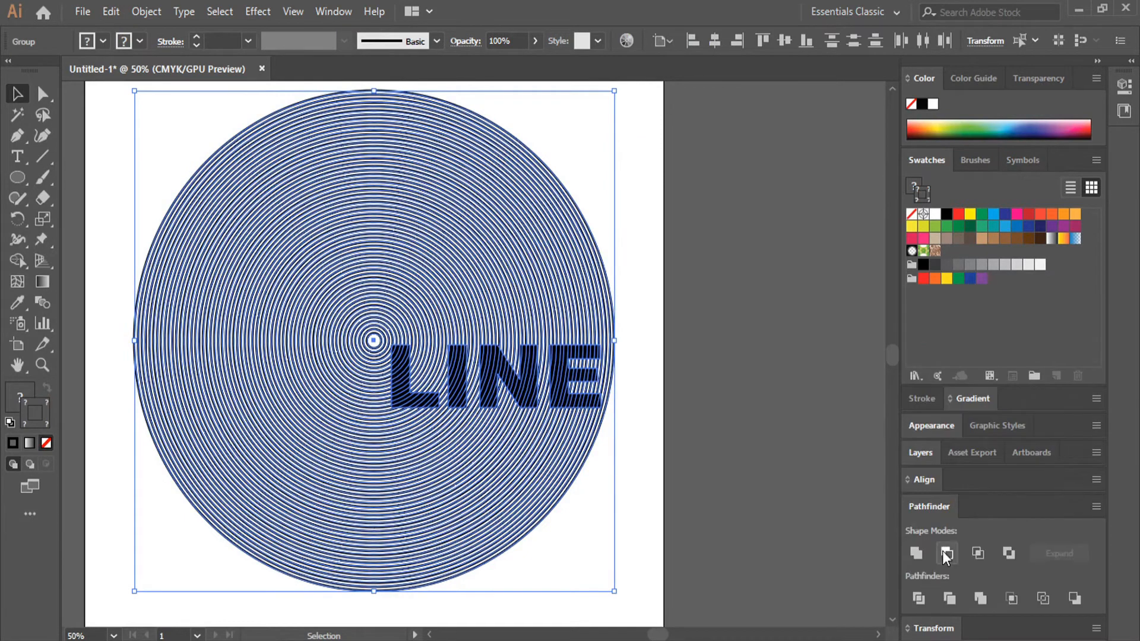
pyautogui.click(1046, 596)
pyautogui.click(689, 234)
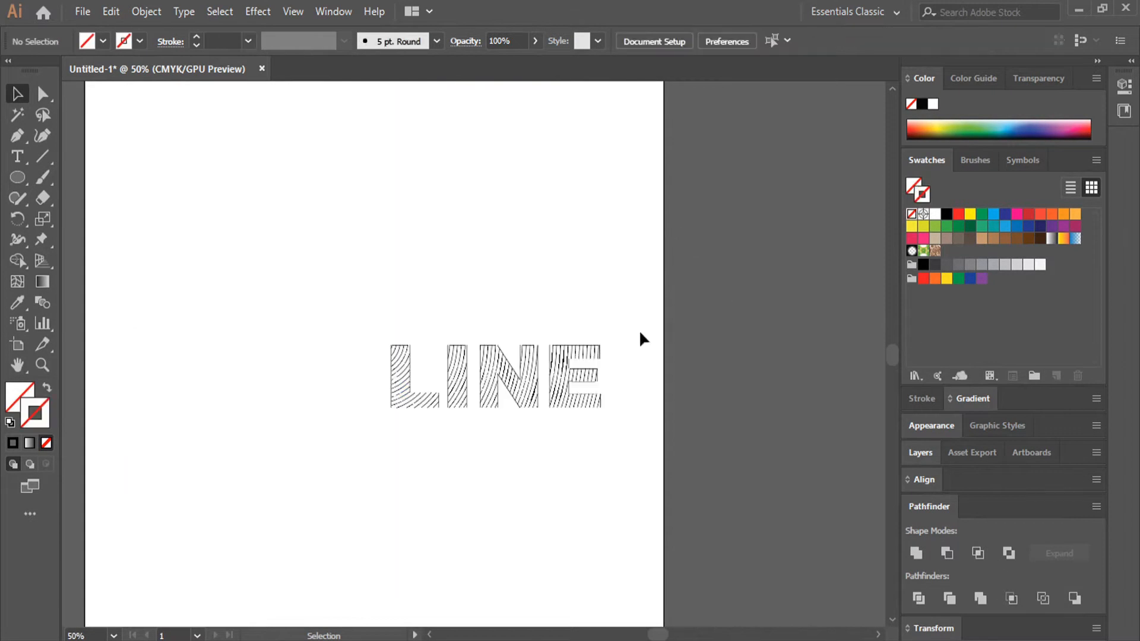
# - Isolate the group of line segments that the pathfinder made from the letters and rings
pyautogui.click(527, 366)
pyautogui.doubleClick(490, 378)
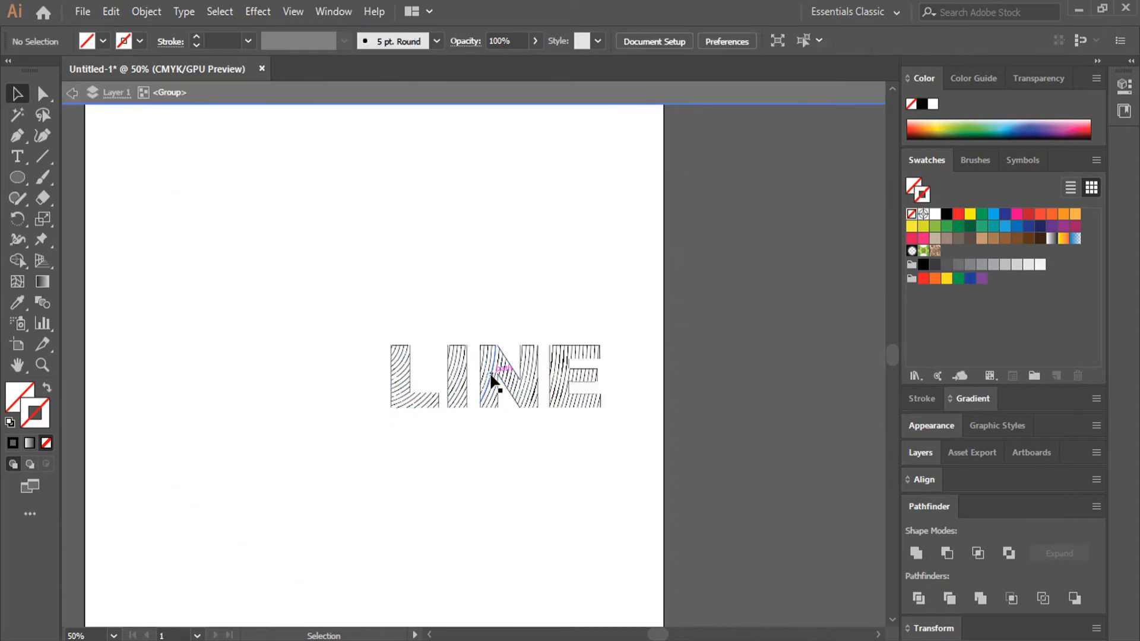
pyautogui.scroll(3, 394, 376)
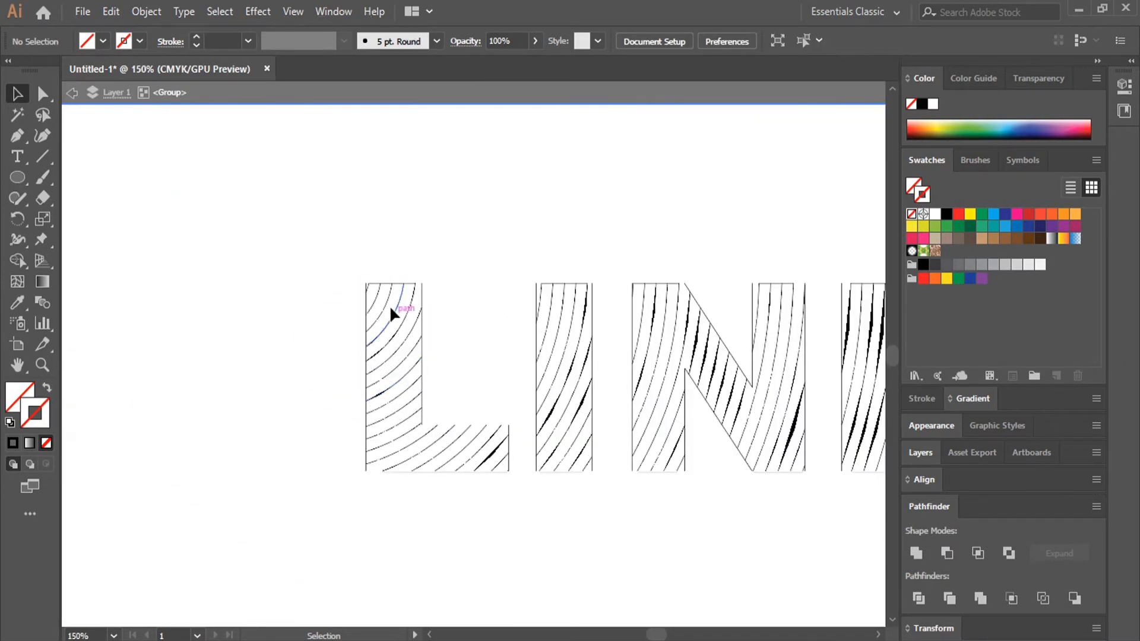
pyautogui.click(367, 287)
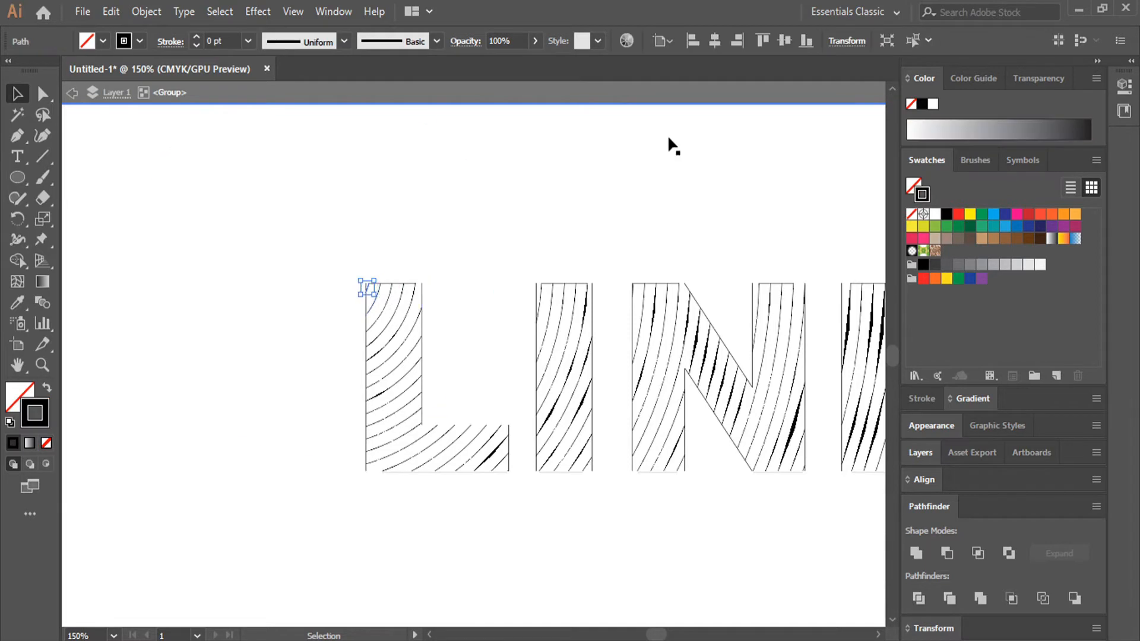
pyautogui.click(914, 41)
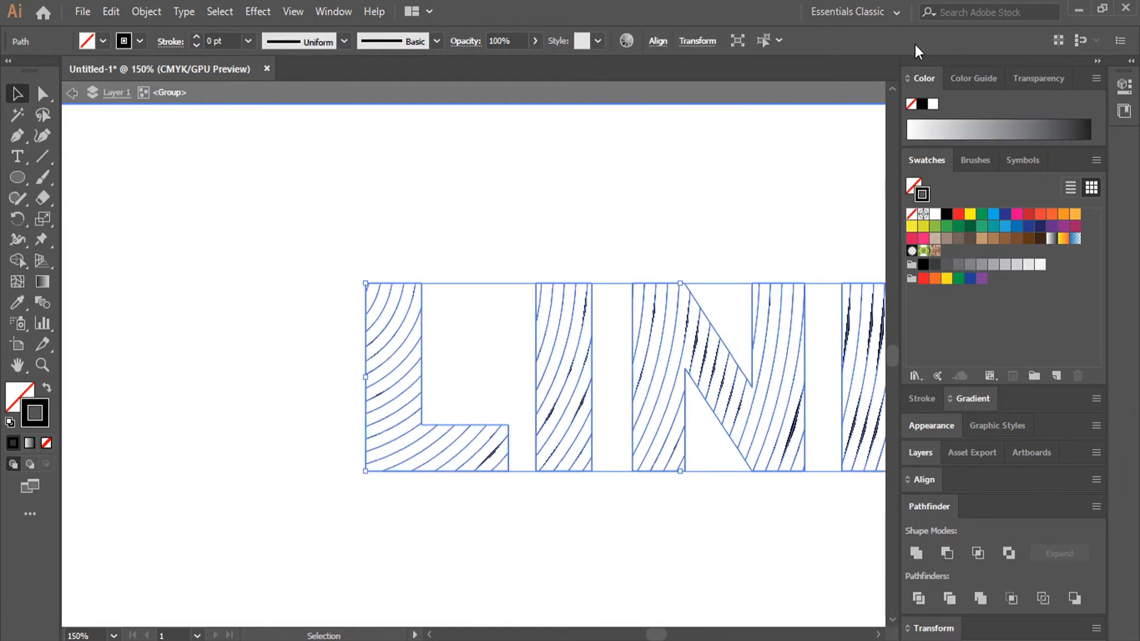
pyautogui.click(432, 261)
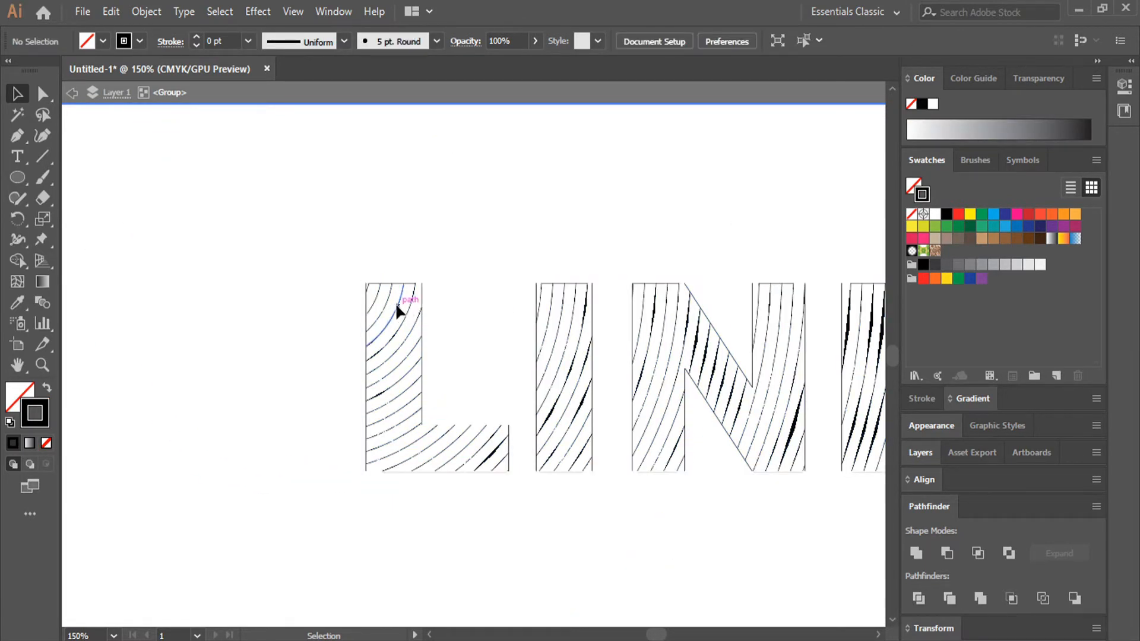
# - Select a curved path inside the letter L, extend the selection to all similar paths, and cut them
pyautogui.click(402, 312)
pyautogui.click(887, 41)
pyautogui.hotkey('ctrl', 'x')
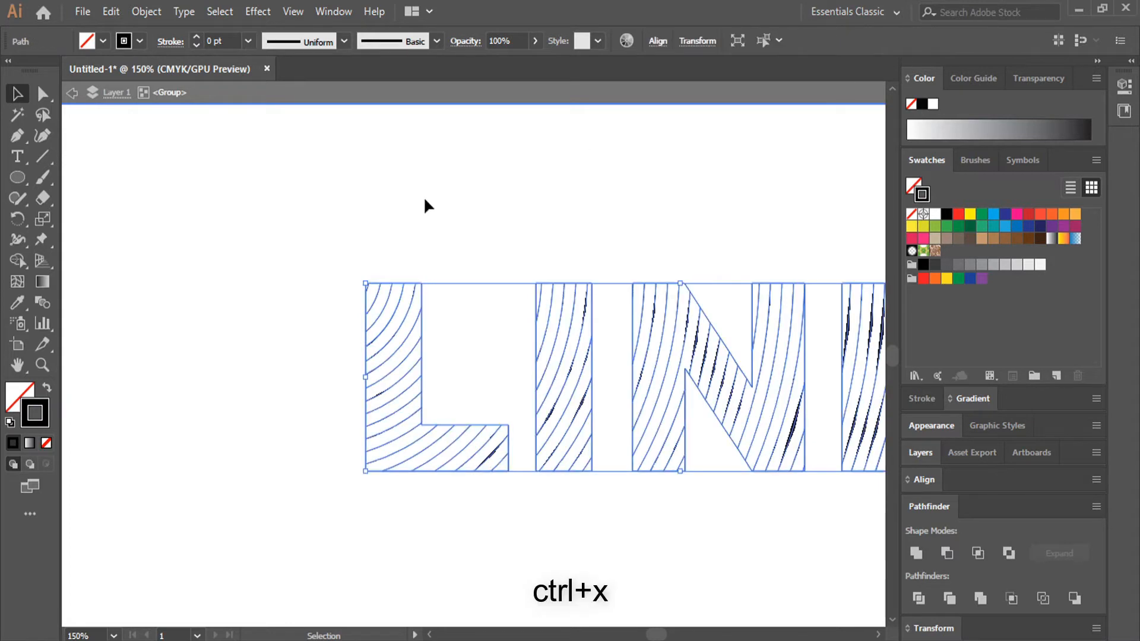
pyautogui.scroll(-4, 423, 233)
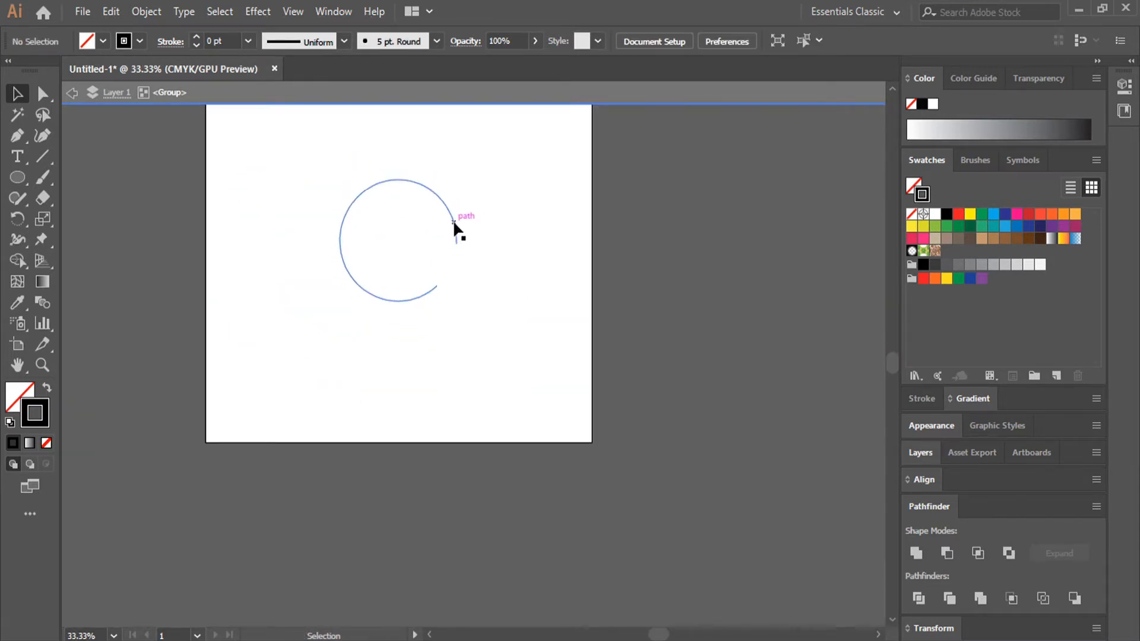
pyautogui.scroll(-1, 455, 222)
pyautogui.scroll(-1, 454, 223)
pyautogui.press('space')
pyautogui.moveTo(493, 197); pyautogui.dragTo(519, 285)
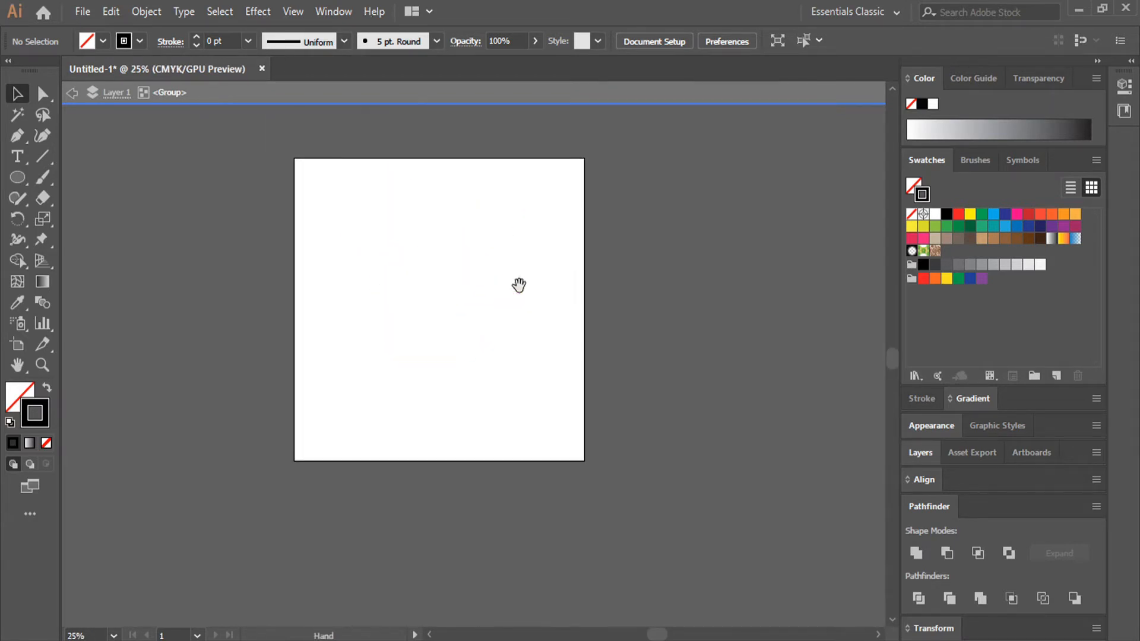
# - Select the leftover rings in the isolated group and delete them
pyautogui.moveTo(568, 219); pyautogui.dragTo(369, 343)
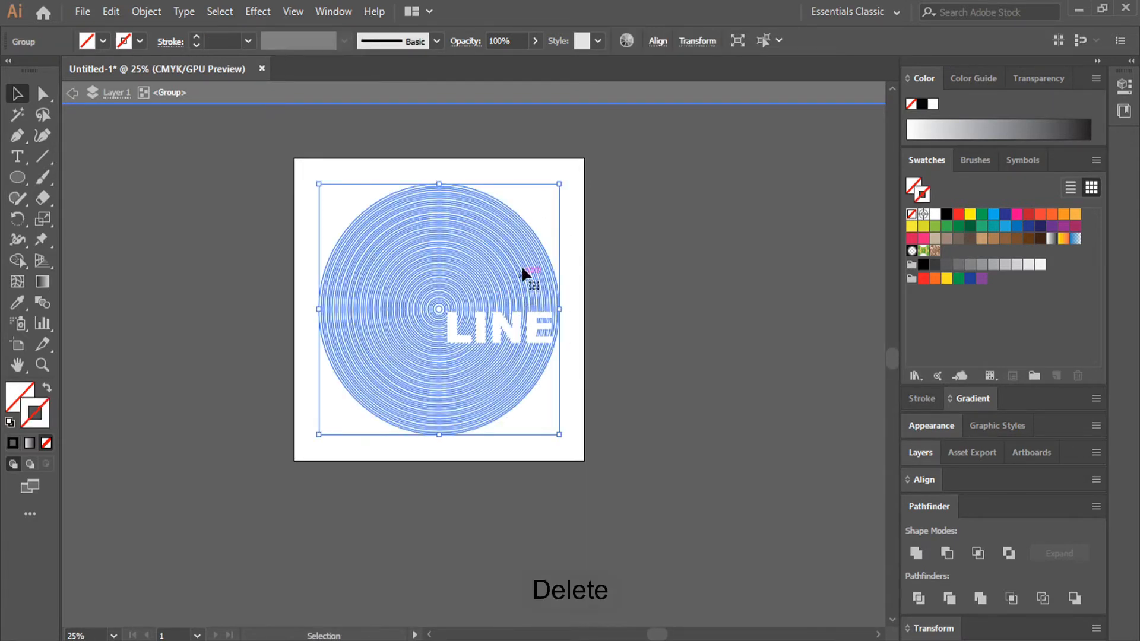
pyautogui.rightClick(507, 212)
pyautogui.click(472, 222)
pyautogui.press('Delete')
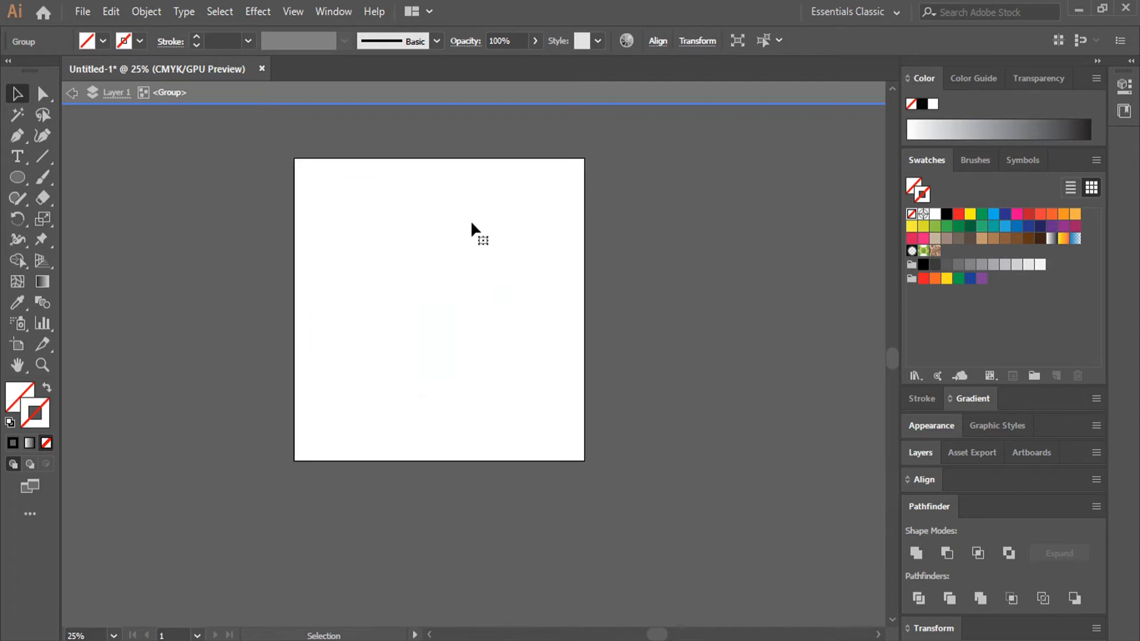
# - Paste the cut LINE line segments, enlarge them to most of the artboard's width, and centre them
pyautogui.hotkey('ctrl', 'v')
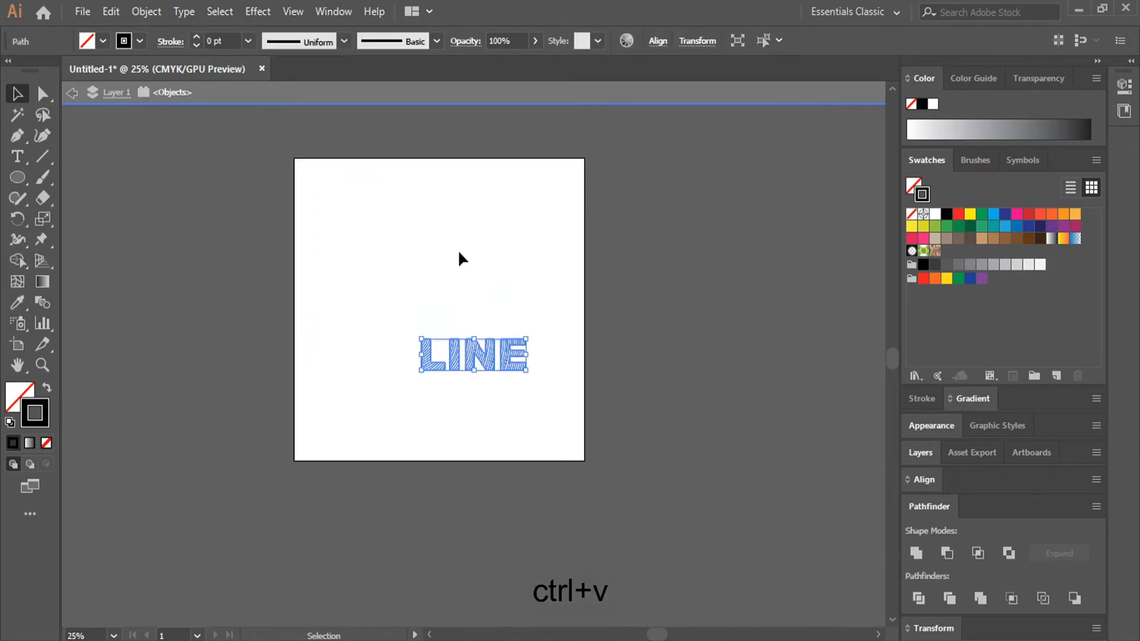
pyautogui.moveTo(528, 337); pyautogui.dragTo(501, 294)
pyautogui.click(497, 230)
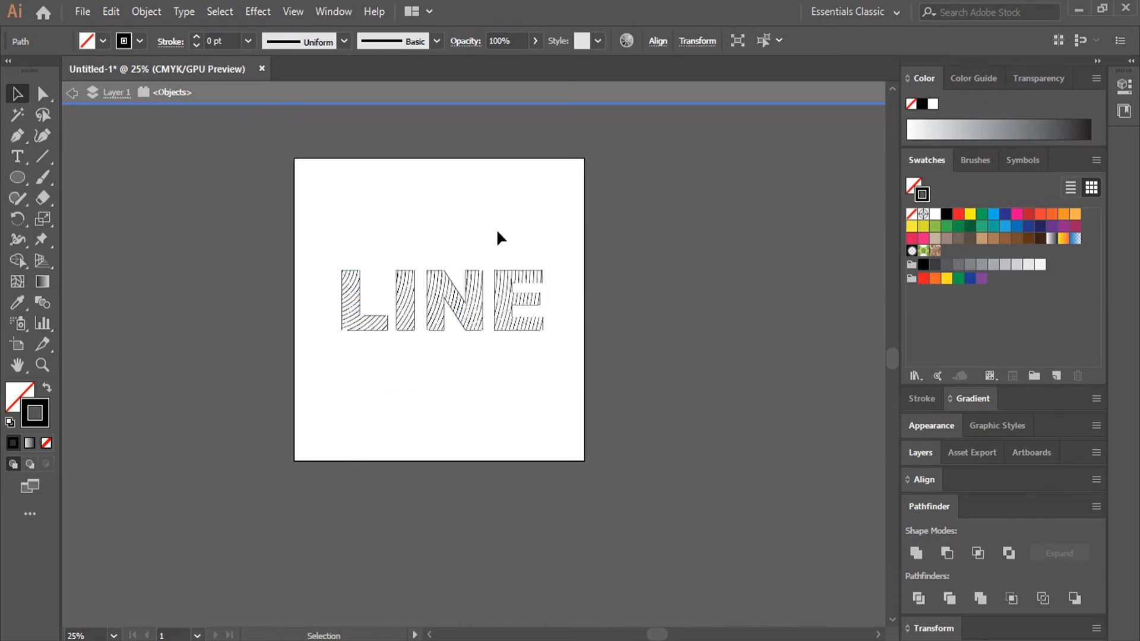
# - Select the curved lines in the upright stem of the letter L and set their stroke weight to 6 pt
pyautogui.scroll(4, 414, 294)
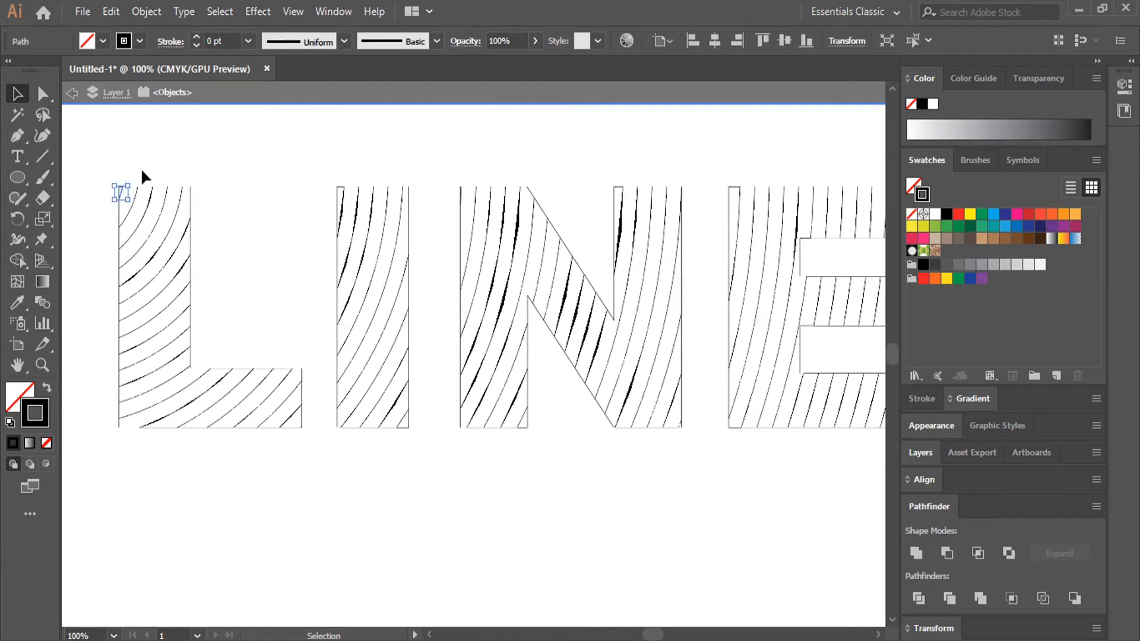
pyautogui.scroll(2, 129, 198)
pyautogui.moveTo(175, 165); pyautogui.dragTo(246, 604)
pyautogui.hotkey('ctrl', 'z')
pyautogui.click(149, 200)
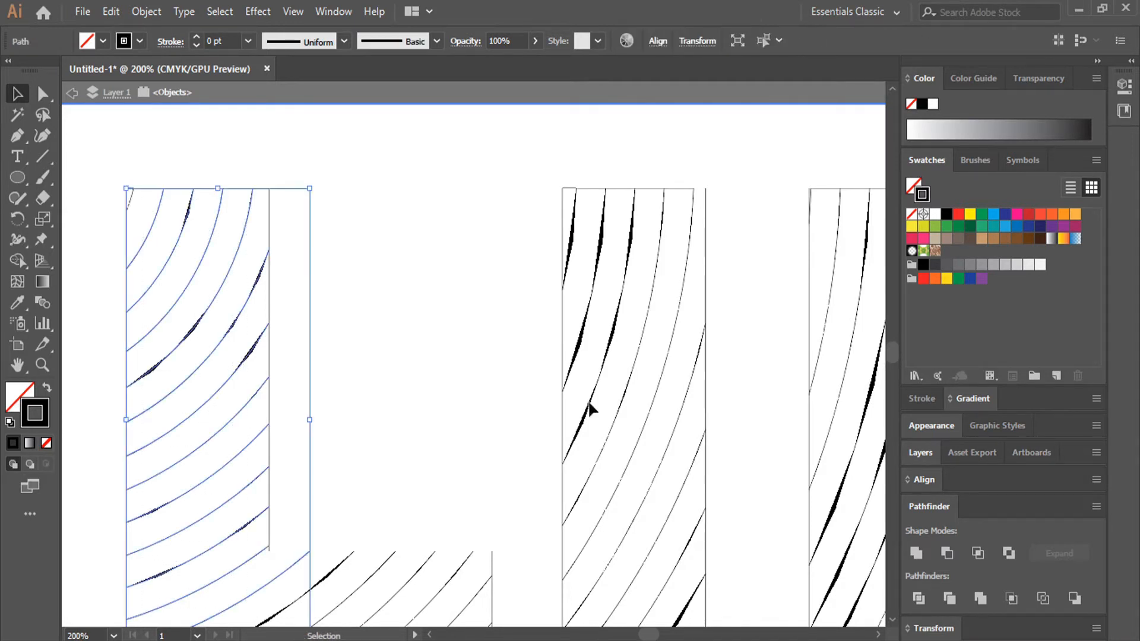
pyautogui.click(196, 37)
pyautogui.click(196, 37)
pyautogui.click(196, 37)
pyautogui.click(196, 37)
pyautogui.click(196, 37)
pyautogui.click(195, 37)
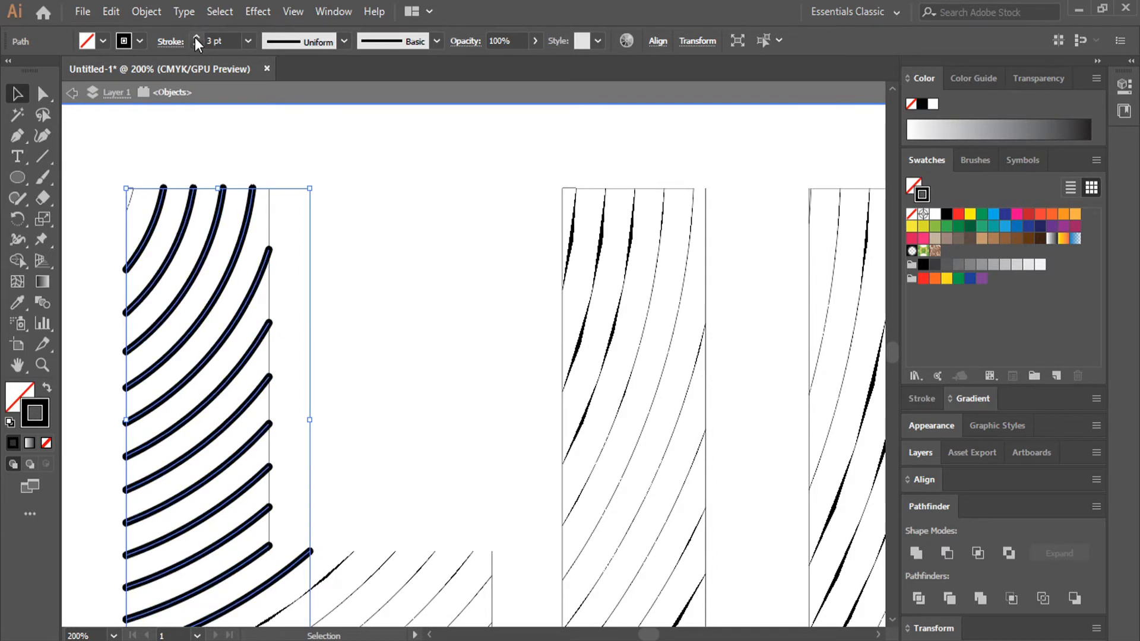
pyautogui.click(196, 37)
pyautogui.click(183, 41)
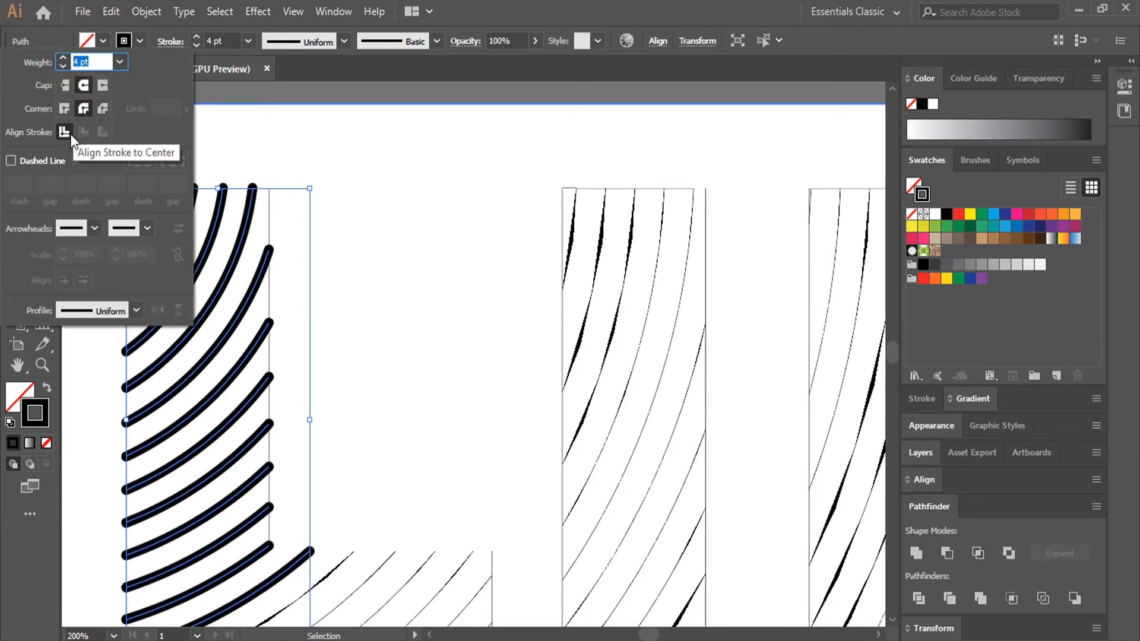
pyautogui.click(160, 47)
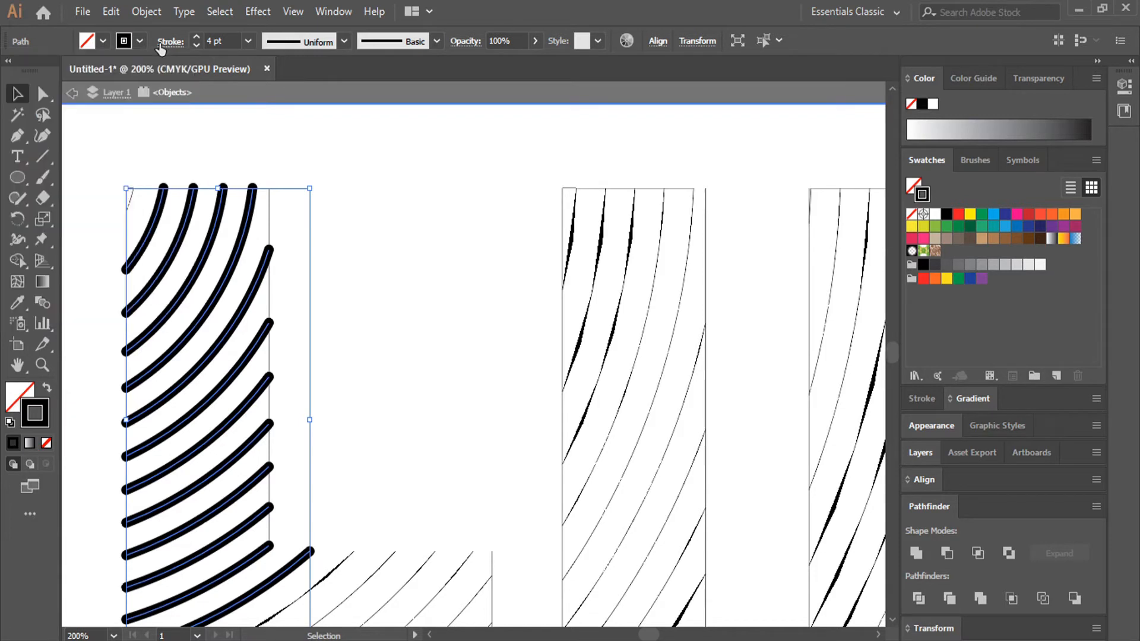
pyautogui.click(198, 34)
pyautogui.click(197, 34)
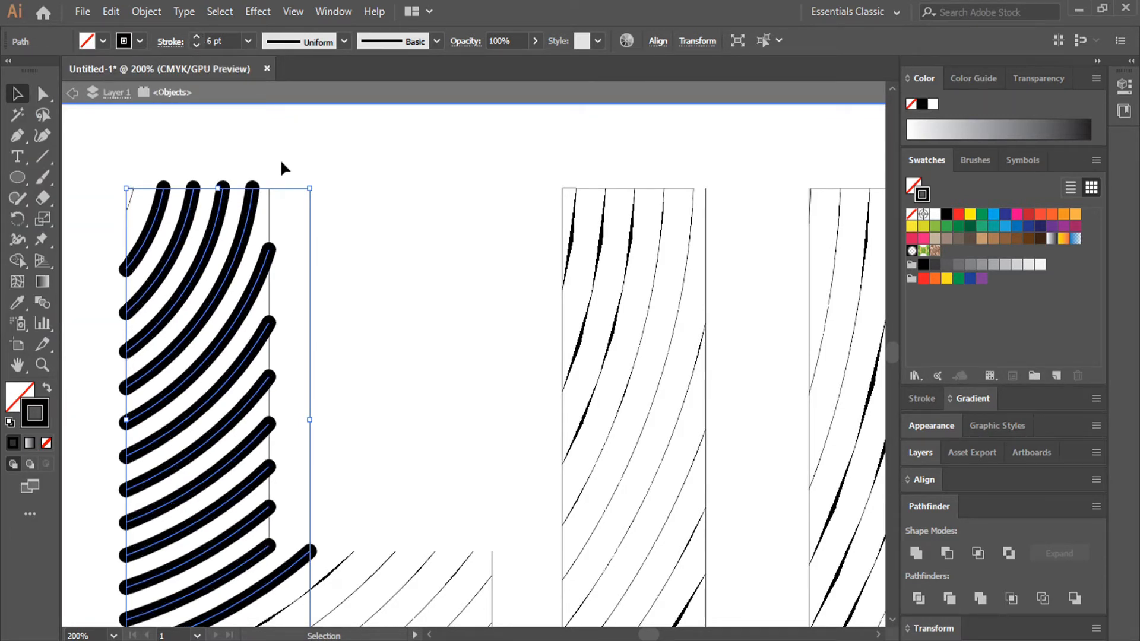
# - Set the stroke weight of the short curve in the L's upper-left corner to 6 pt
pyautogui.click(131, 207)
pyautogui.click(132, 197)
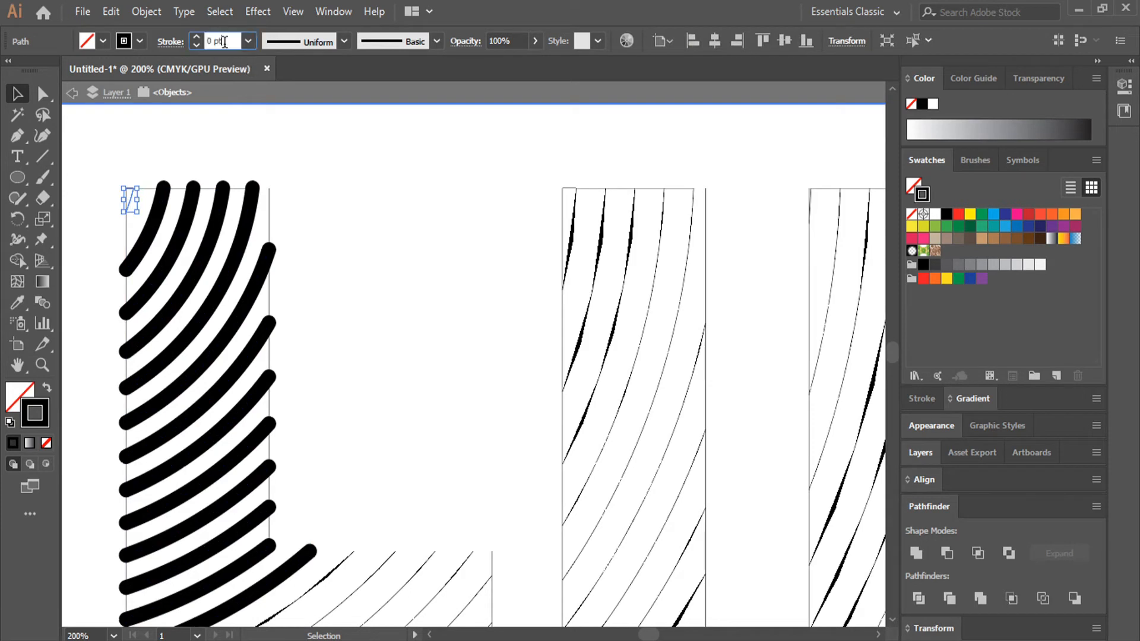
pyautogui.click(301, 194)
# - Select the remaining curved lines in the foot of the L and set their stroke weight to 6 pt
pyautogui.scroll(-4, 301, 278)
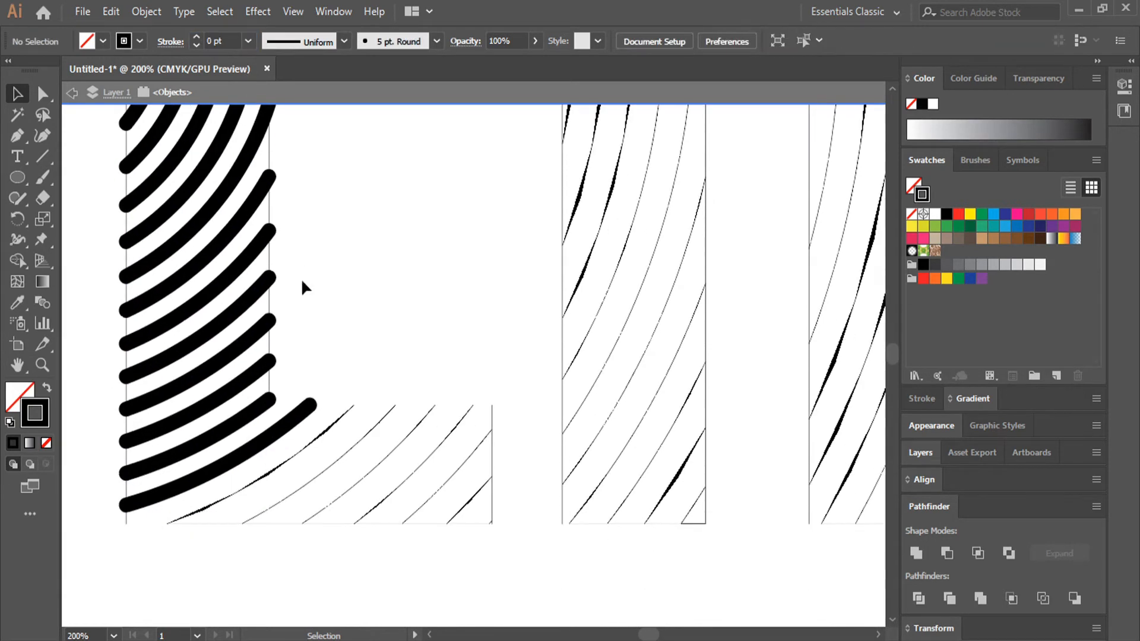
pyautogui.moveTo(282, 412)
pyautogui.mouseDown()
pyautogui.moveTo(411, 466)
pyautogui.moveTo(468, 467)
pyautogui.mouseUp()
pyautogui.click(215, 40)
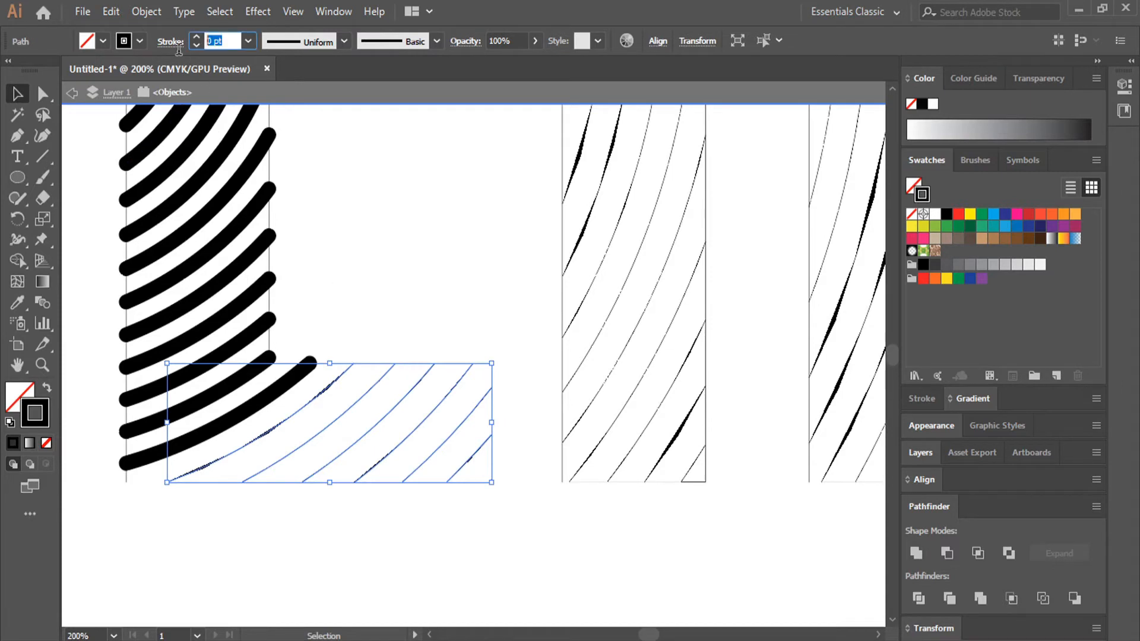
pyautogui.write('6')
pyautogui.press('Return')
pyautogui.click(499, 257)
# - Select the long curved lines in the letter I and set their stroke weight to 6 pt
pyautogui.scroll(4, 502, 274)
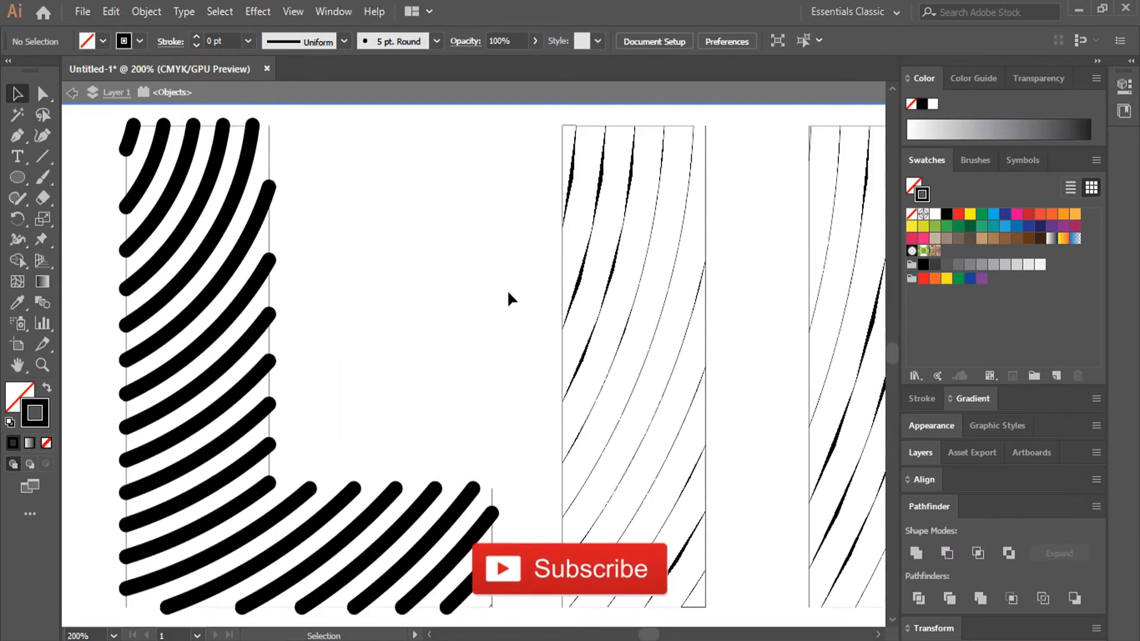
pyautogui.moveTo(568, 140)
pyautogui.mouseDown()
pyautogui.moveTo(699, 584)
pyautogui.moveTo(693, 577)
pyautogui.mouseUp()
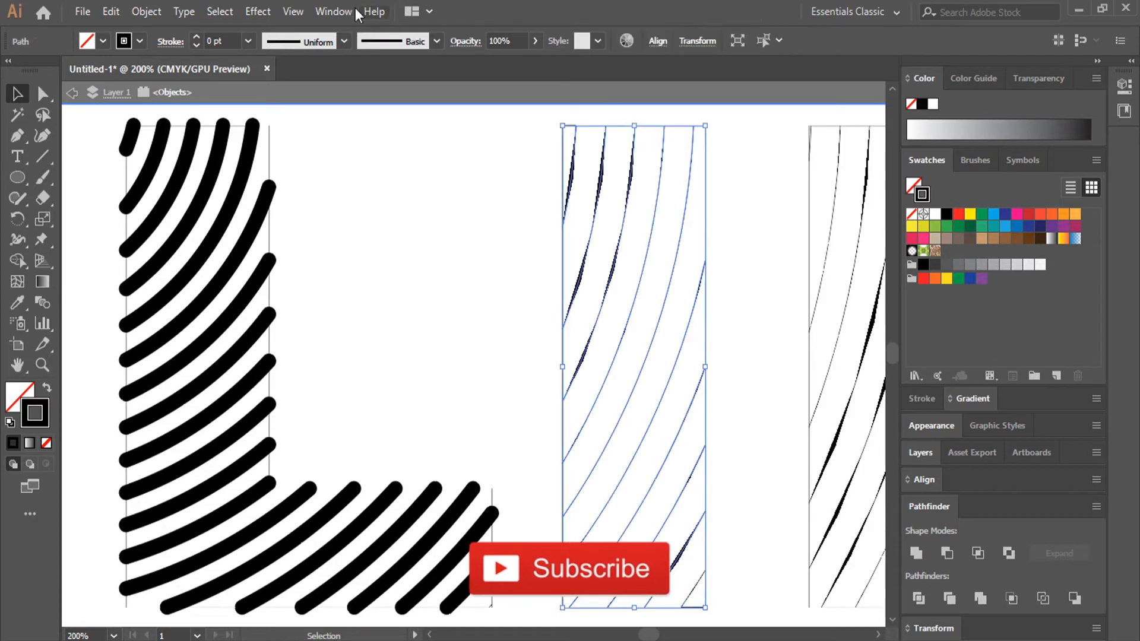
pyautogui.click(209, 38)
pyautogui.write('6')
pyautogui.press('Return')
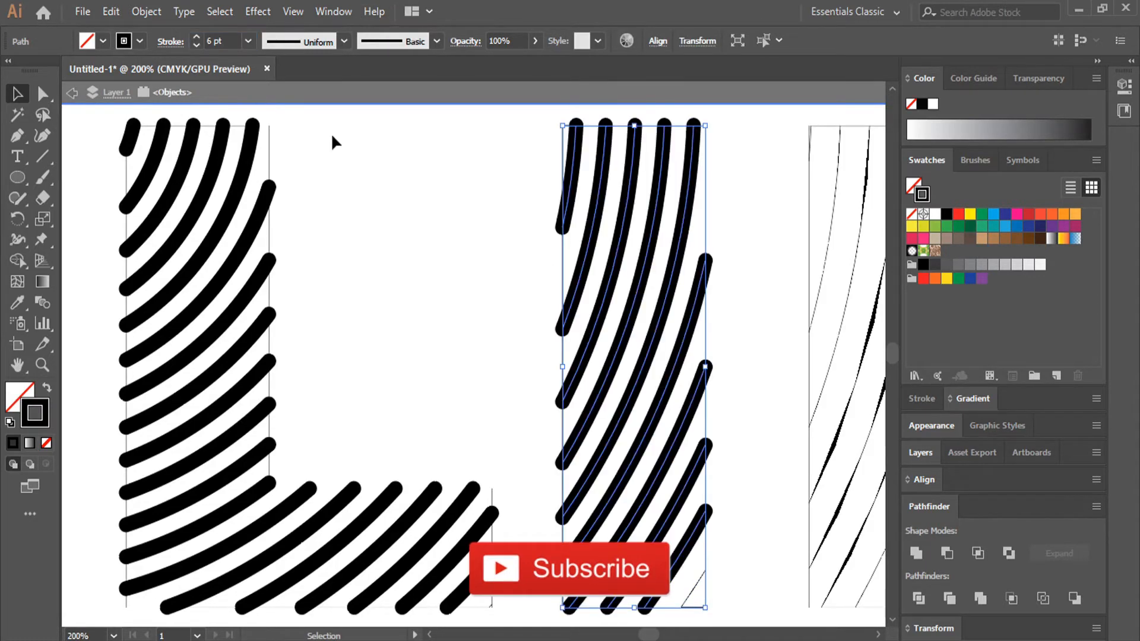
pyautogui.click(518, 217)
# - Set the stroke weight of the short line in the N's upper-left corner to 6 pt
pyautogui.moveTo(699, 167)
pyautogui.mouseDown()
pyautogui.moveTo(228, 172)
pyautogui.moveTo(269, 206)
pyautogui.mouseUp()
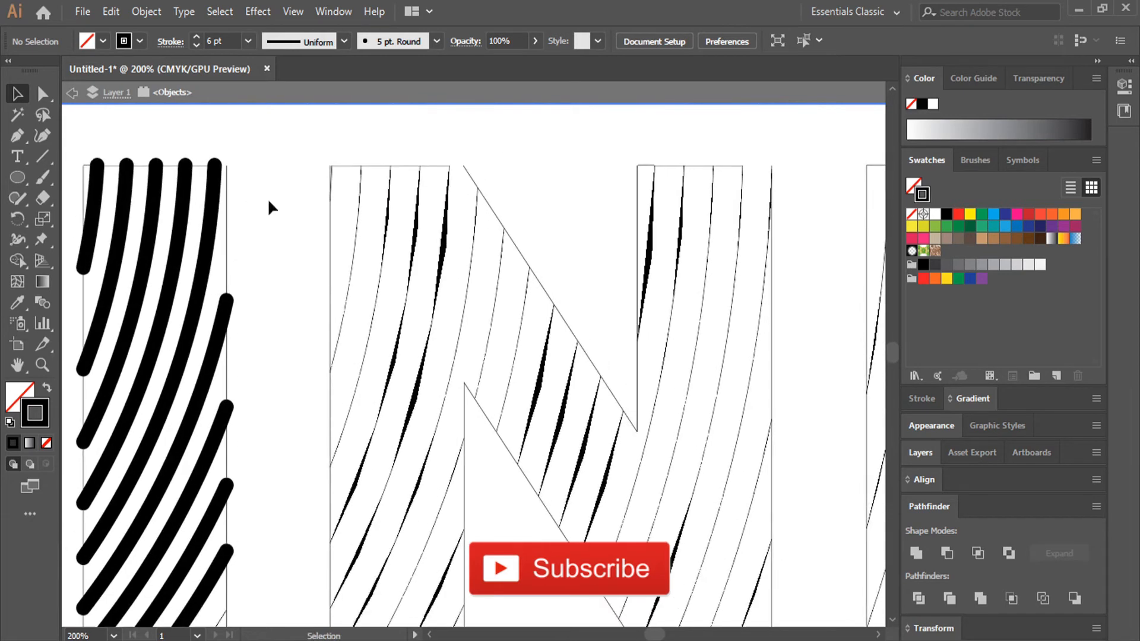
pyautogui.scroll(-1, 342, 173)
pyautogui.keyDown('alt'); pyautogui.scroll(-1, 340, 170); pyautogui.keyUp('alt')
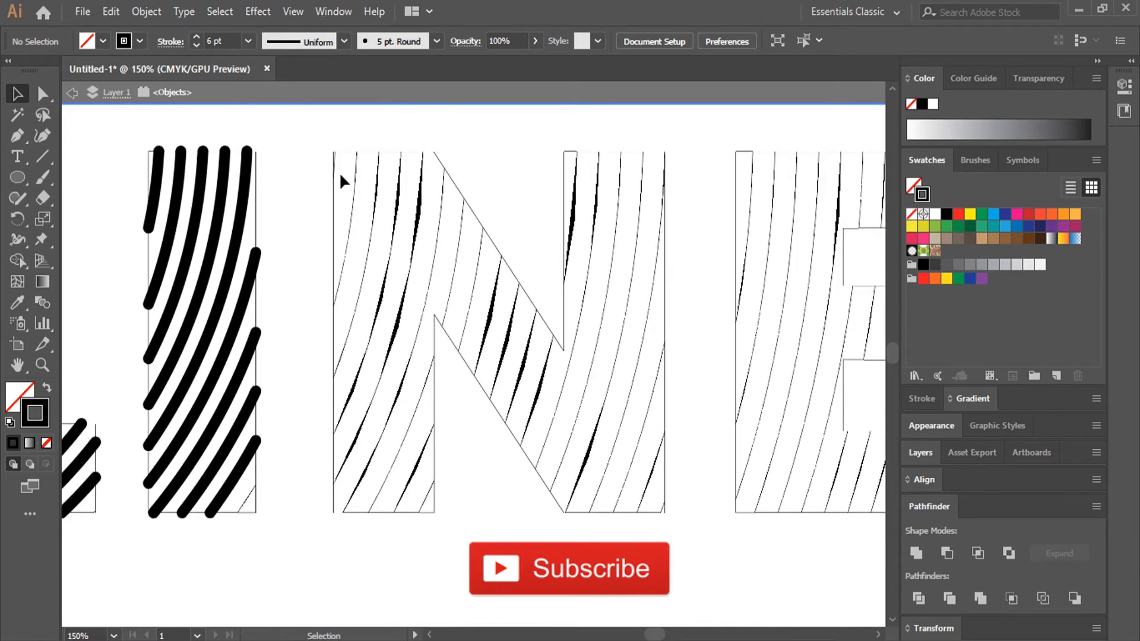
pyautogui.click(334, 156)
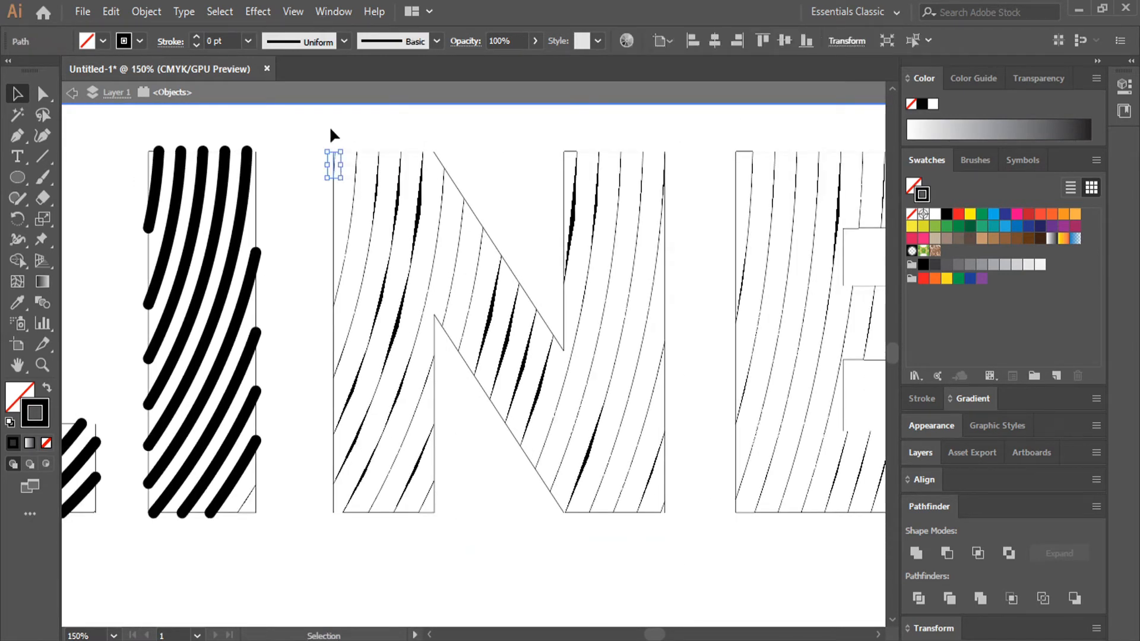
pyautogui.click(223, 35)
pyautogui.write('6')
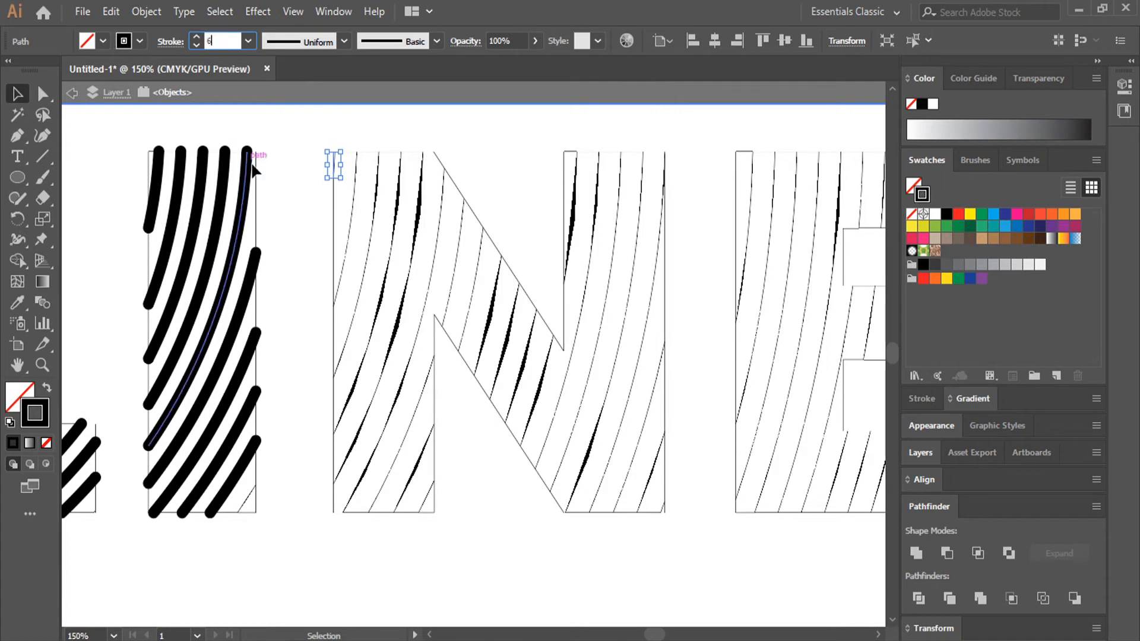
pyautogui.click(323, 191)
# - Select the curved lines in the N's left stem and set their stroke weight to 6 pt
pyautogui.moveTo(348, 187)
pyautogui.mouseDown()
pyautogui.moveTo(426, 498)
pyautogui.moveTo(426, 471)
pyautogui.mouseUp()
pyautogui.click(223, 40)
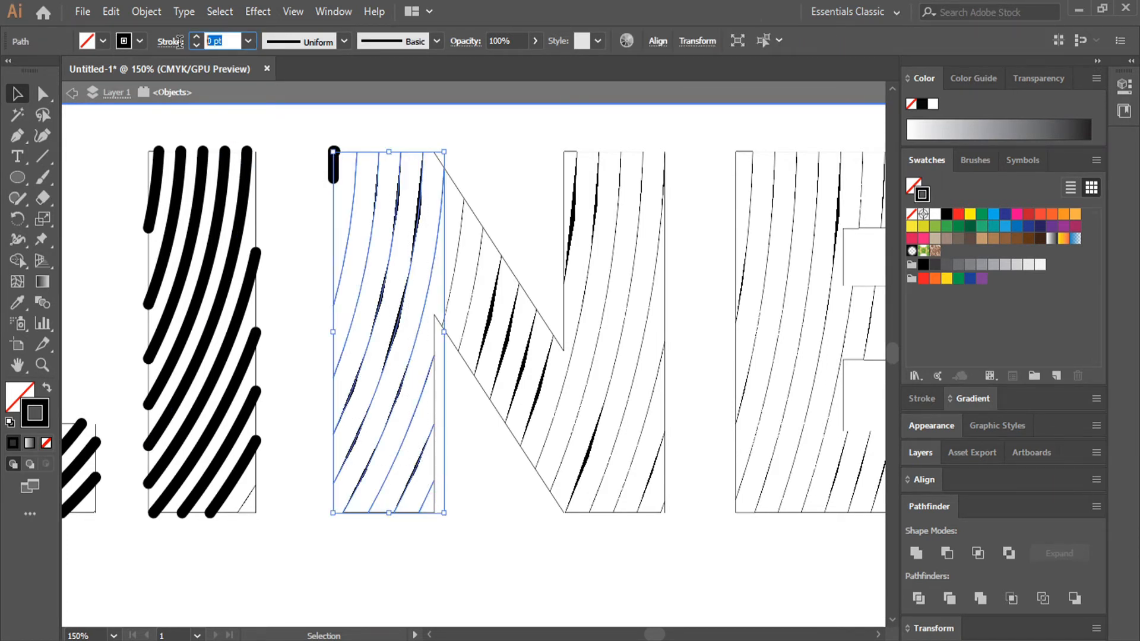
pyautogui.write('6')
pyautogui.click(523, 157)
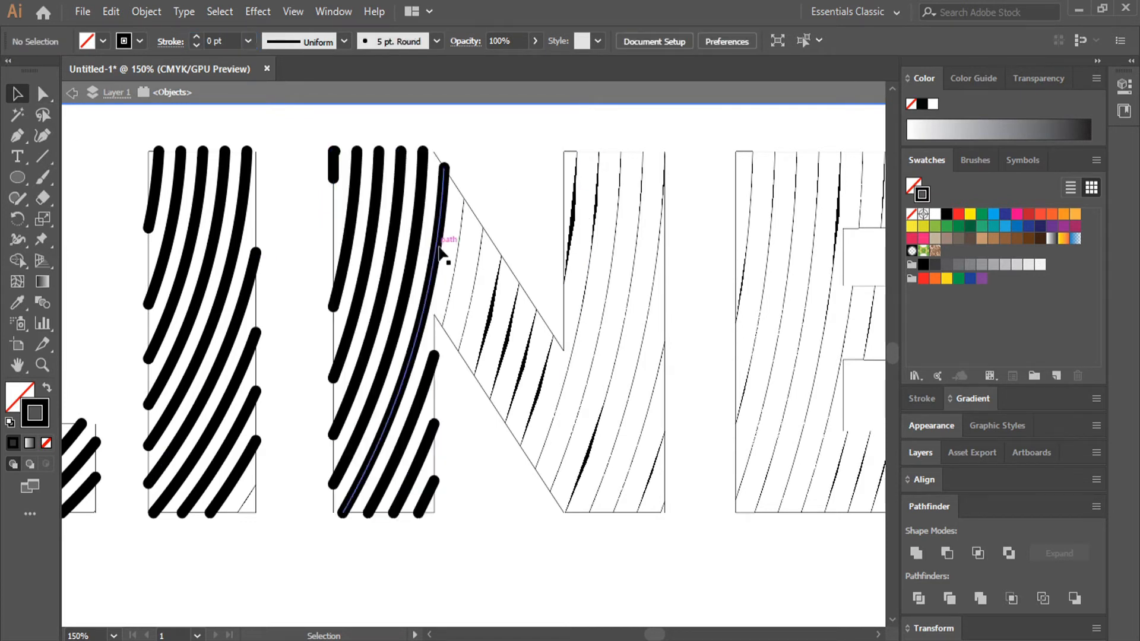
# - Select the first two thin curves of the N's diagonal beside the left stem and set their stroke weight to 6 pt
pyautogui.moveTo(446, 257); pyautogui.dragTo(489, 311)
pyautogui.click(239, 41)
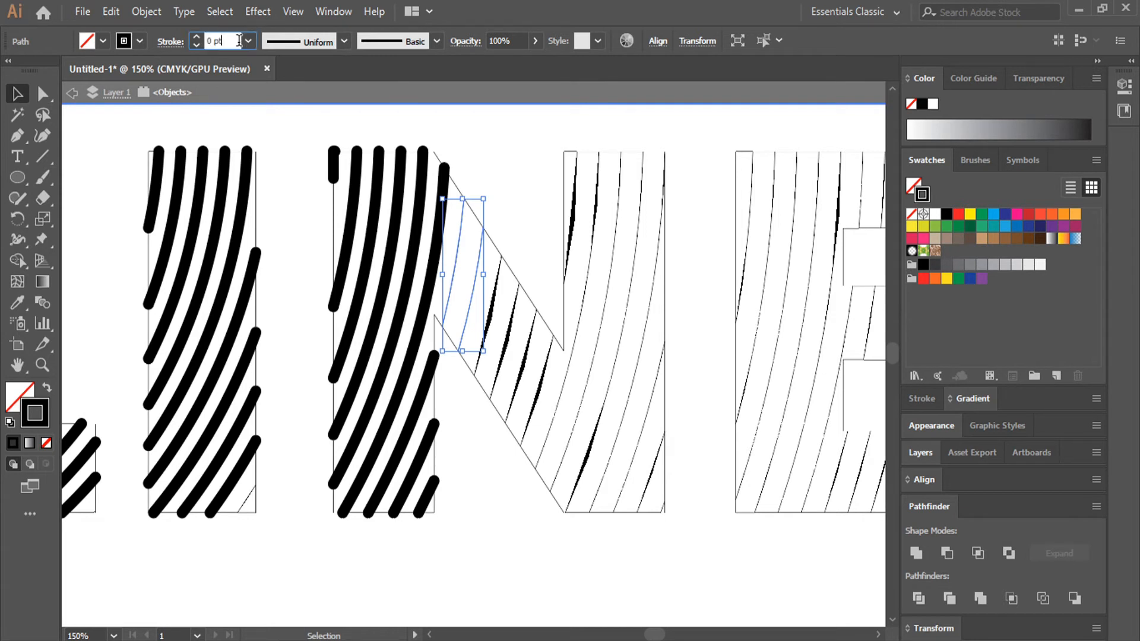
pyautogui.write('6')
pyautogui.press('Return')
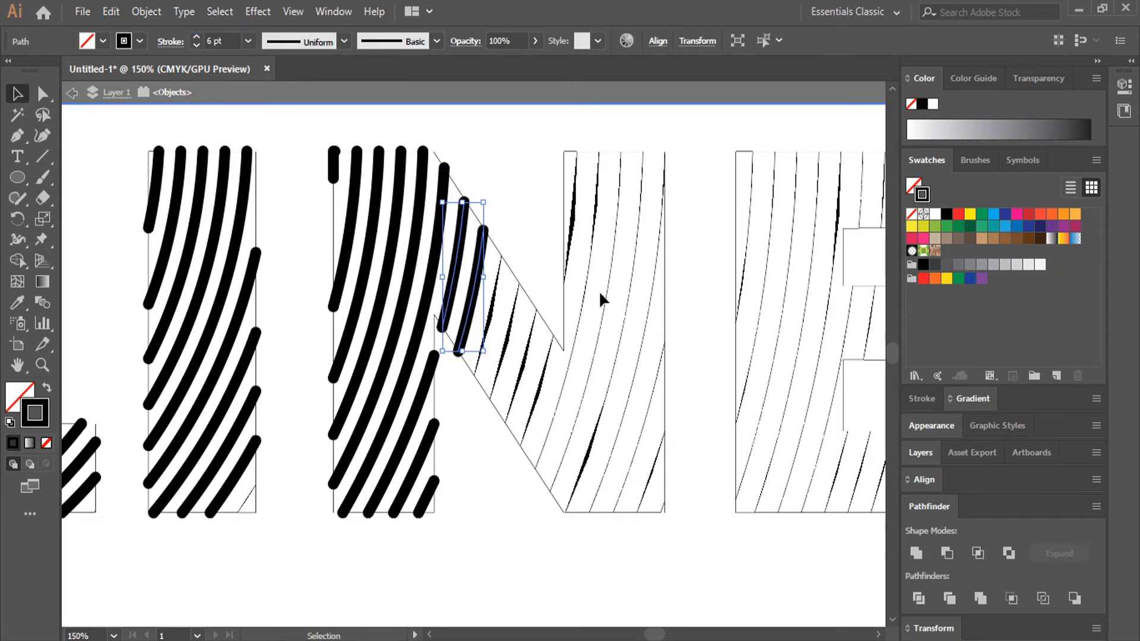
pyautogui.click(567, 543)
# - Select the remaining curves of the N's diagonal together with the right stem's long curves and set their stroke weight to 6 pt
pyautogui.click(509, 339)
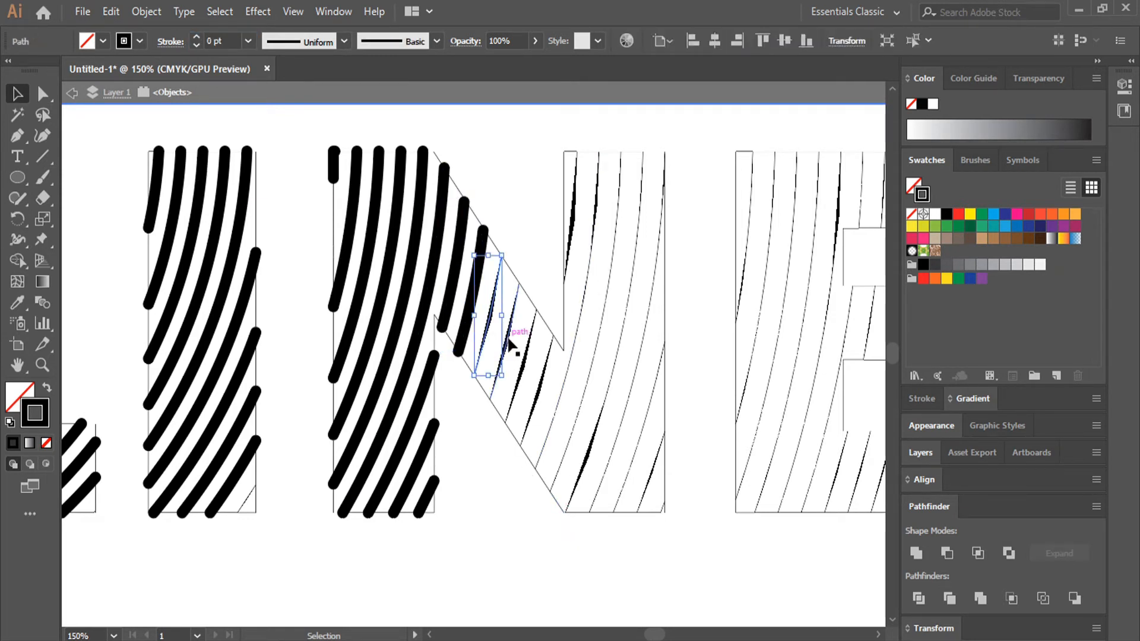
pyautogui.keyDown('shift'); pyautogui.click(545, 370); pyautogui.keyUp('shift')
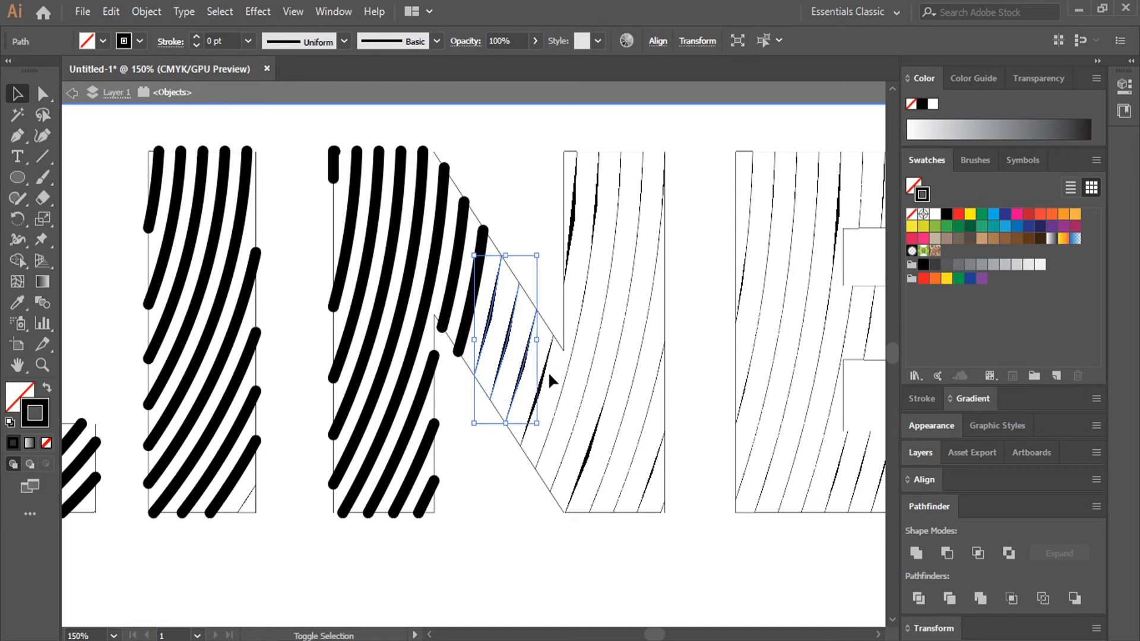
pyautogui.keyDown('shift'); pyautogui.click(550, 375); pyautogui.keyUp('shift')
pyautogui.keyDown('shift'); pyautogui.click(573, 353); pyautogui.keyUp('shift')
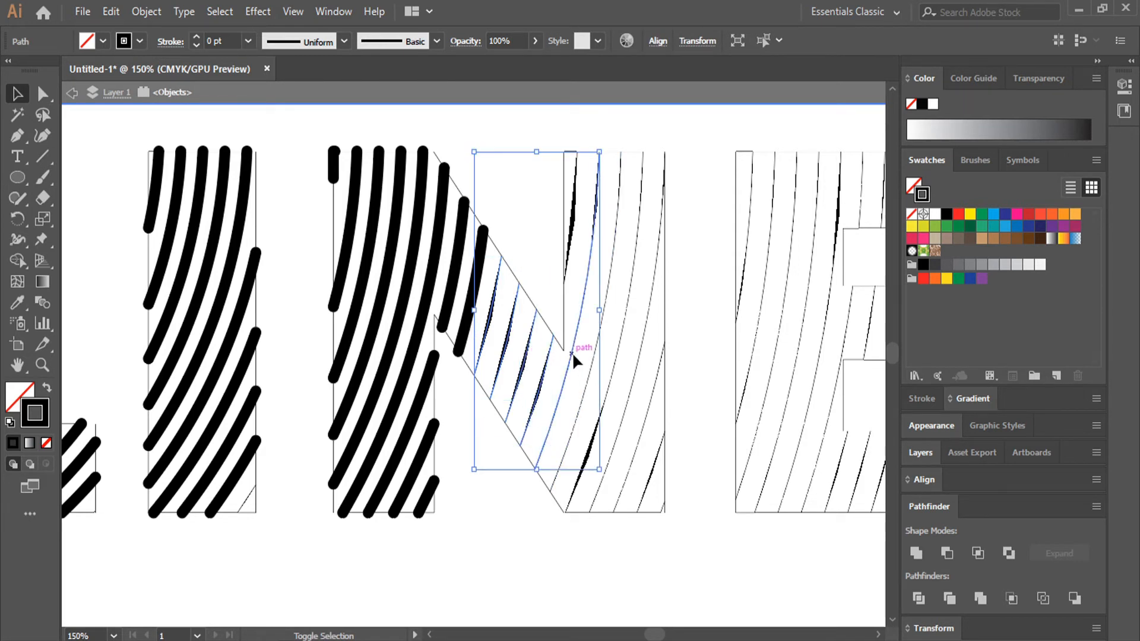
pyautogui.keyDown('shift'); pyautogui.click(594, 376); pyautogui.keyUp('shift')
pyautogui.keyDown('shift'); pyautogui.click(620, 405); pyautogui.keyUp('shift')
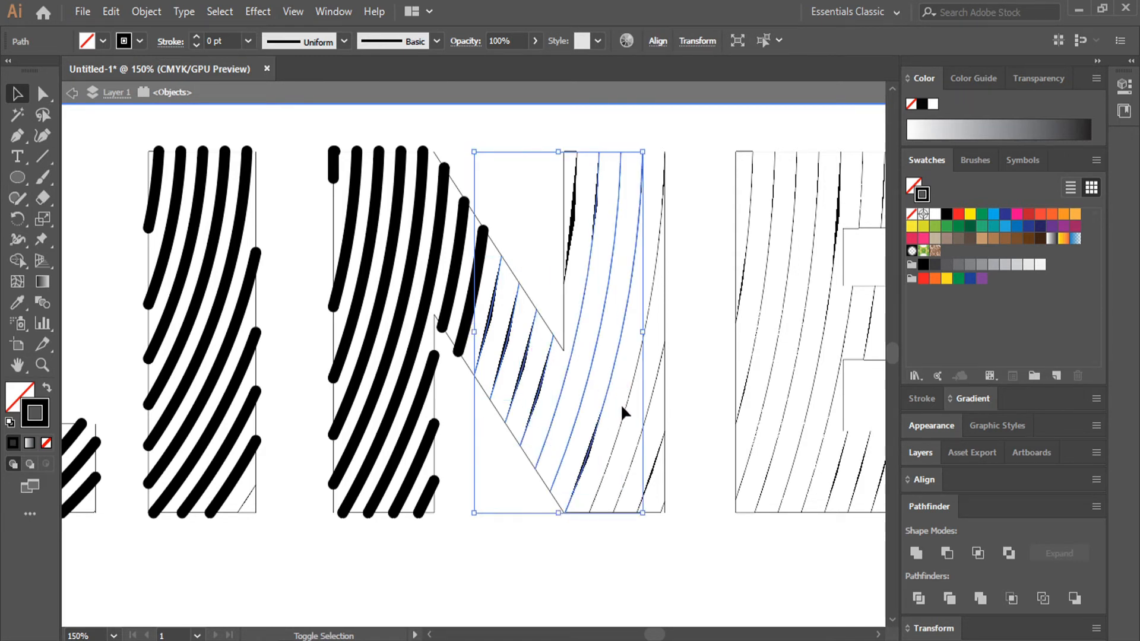
pyautogui.keyDown('shift'); pyautogui.click(622, 417); pyautogui.keyUp('shift')
pyautogui.keyDown('shift'); pyautogui.click(639, 443); pyautogui.keyUp('shift')
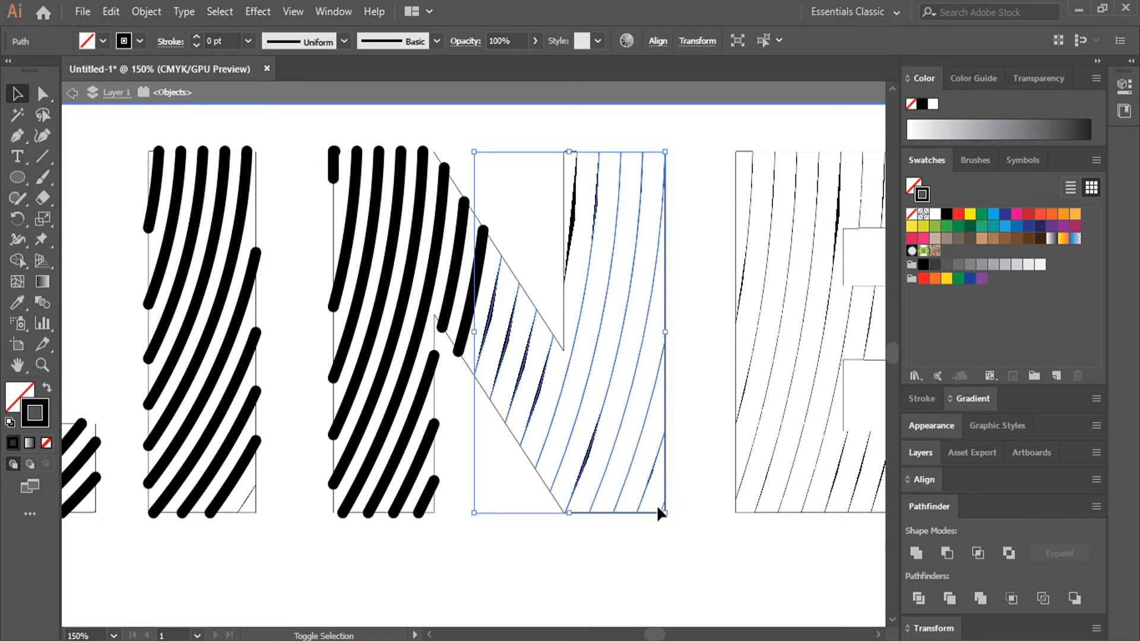
pyautogui.click(218, 46)
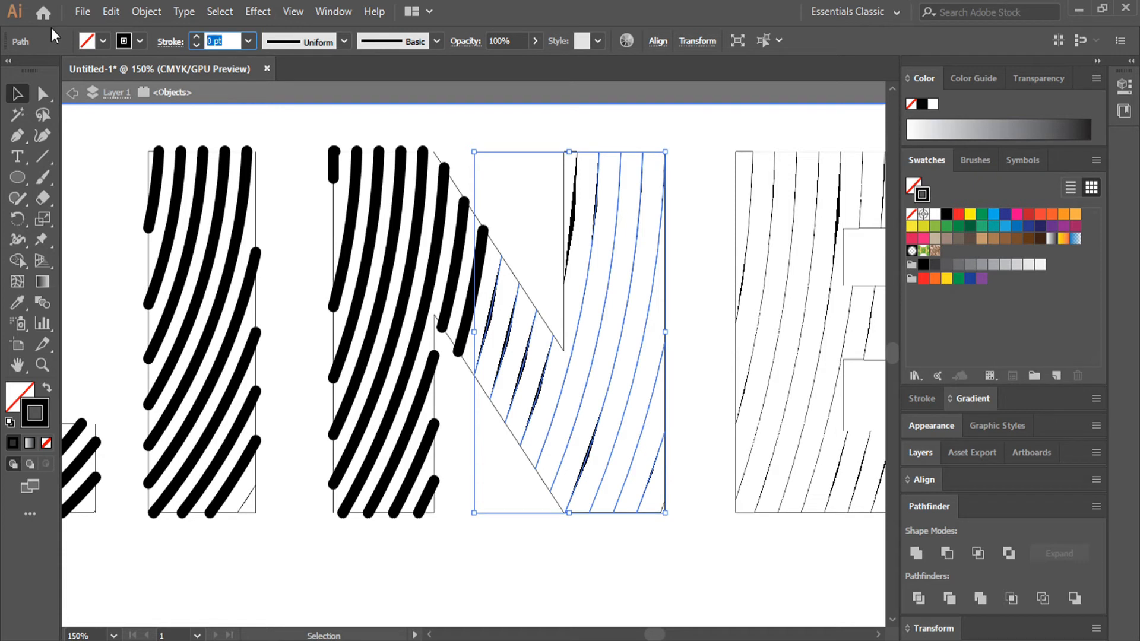
pyautogui.write('6')
pyautogui.press('Return')
pyautogui.click(672, 514)
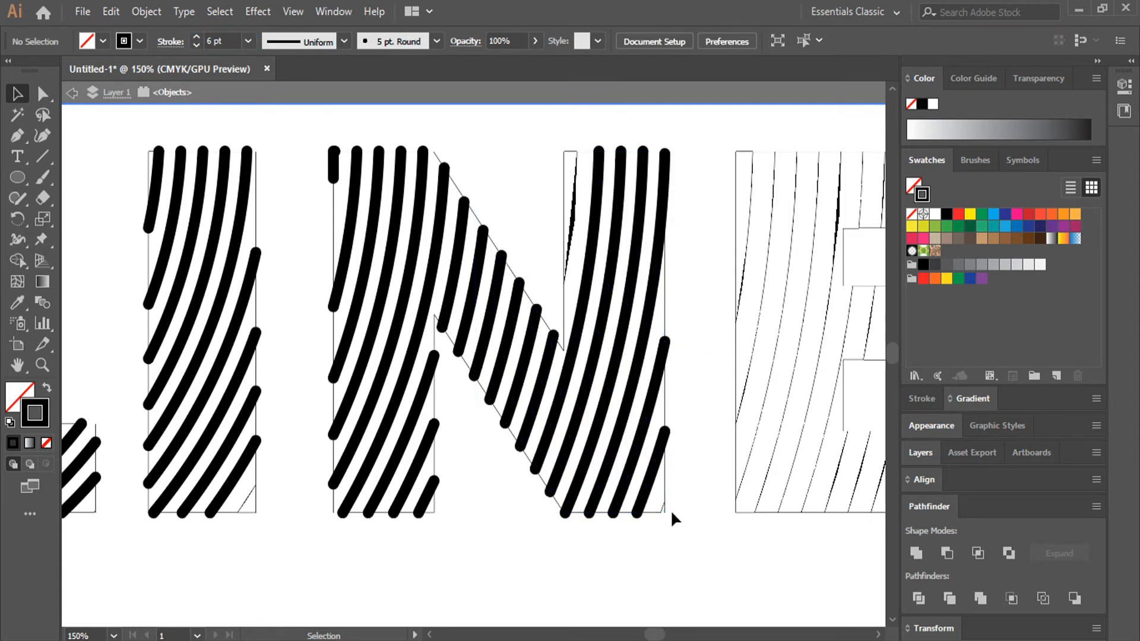
# - Set the short line in the N's lower-right corner and the thin curve at the right stem's upper inner edge to 6 pt strokes
pyautogui.click(663, 504)
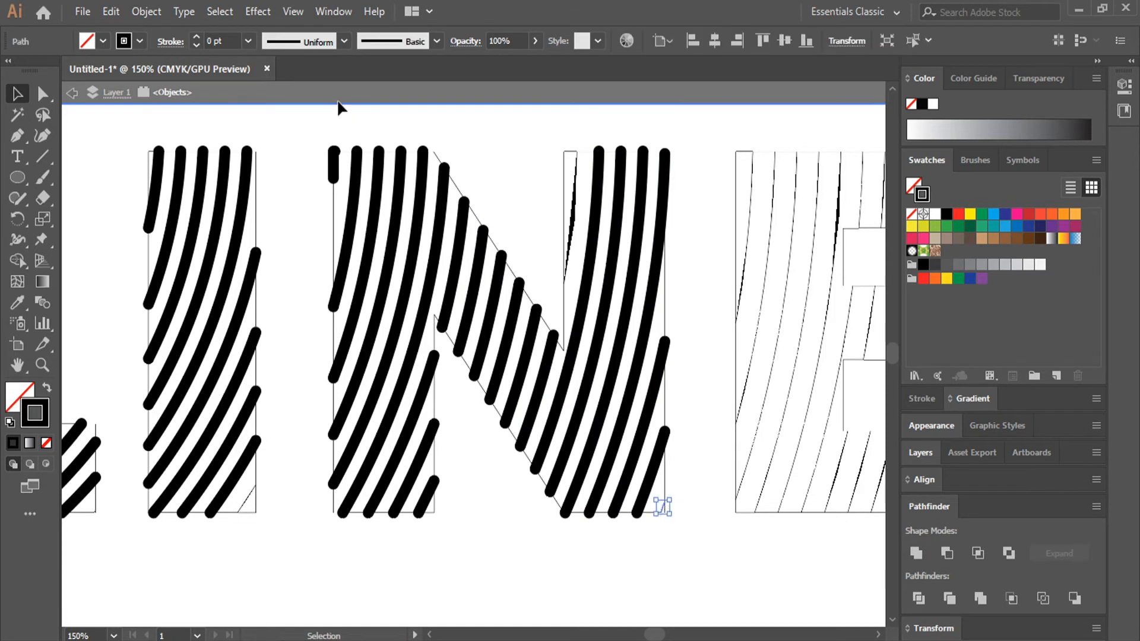
pyautogui.click(233, 39)
pyautogui.write('6')
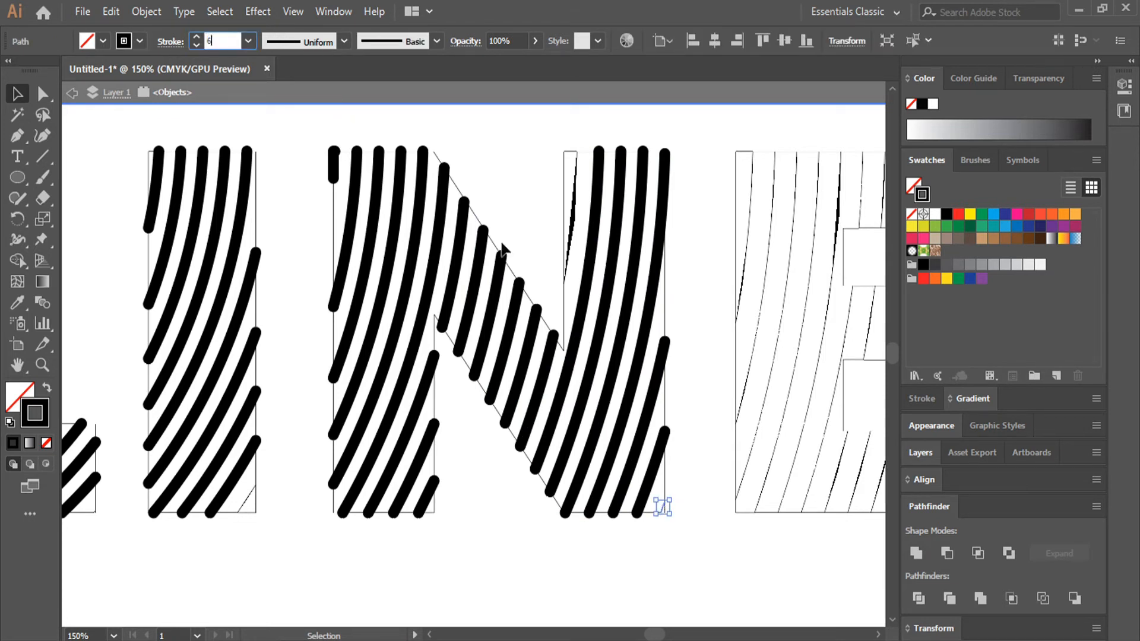
pyautogui.click(671, 218)
pyautogui.click(576, 187)
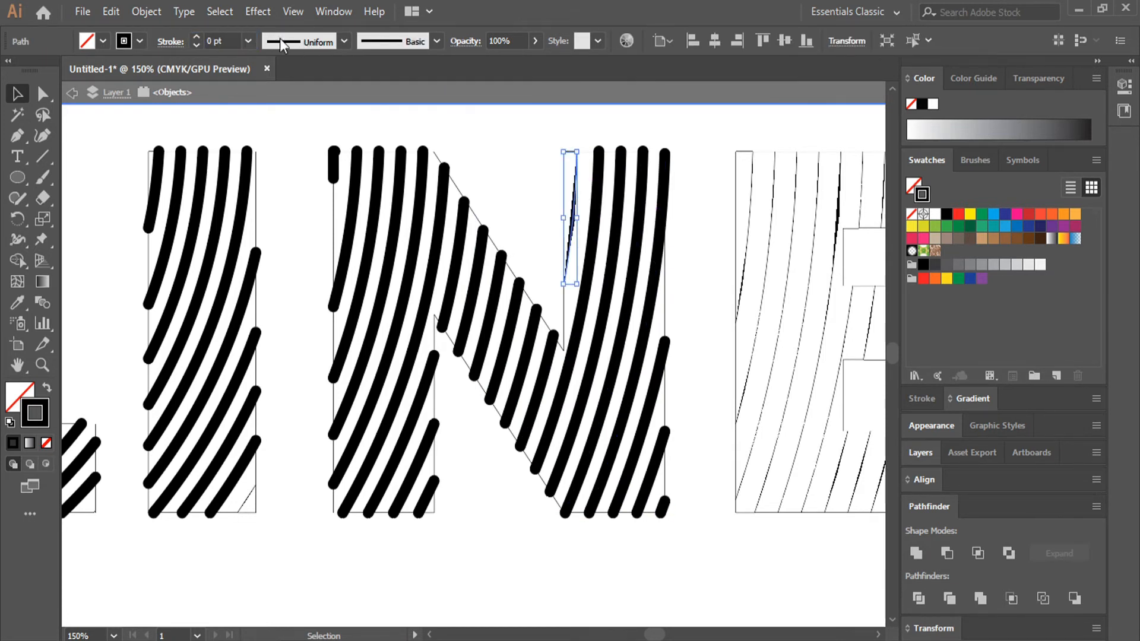
pyautogui.click(223, 39)
pyautogui.write('6')
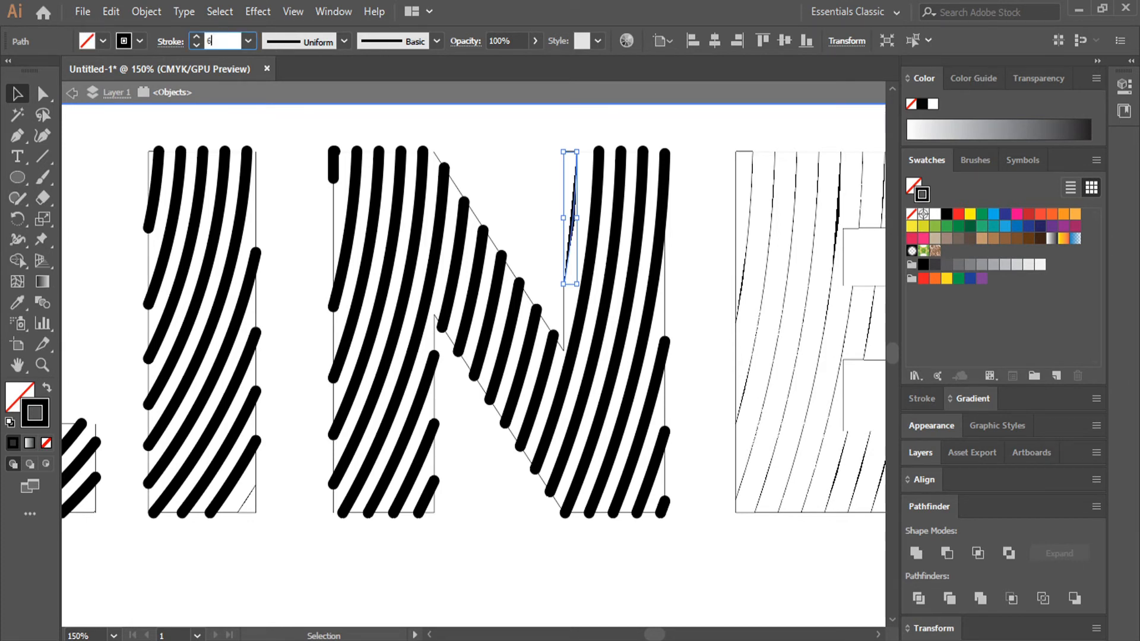
pyautogui.click(494, 167)
# - Select the curved lines of the E's stem and top arm and set their stroke weight to 6 pt
pyautogui.moveTo(620, 177)
pyautogui.mouseDown()
pyautogui.moveTo(565, 166)
pyautogui.moveTo(399, 170)
pyautogui.moveTo(625, 168)
pyautogui.moveTo(705, 190)
pyautogui.mouseUp()
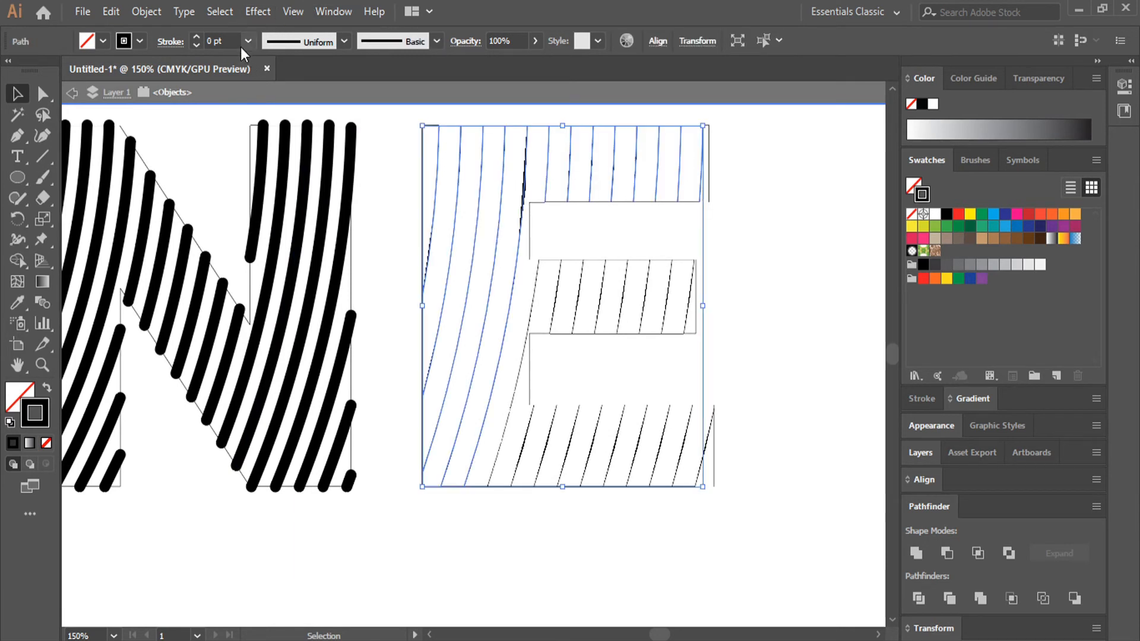
pyautogui.click(221, 40)
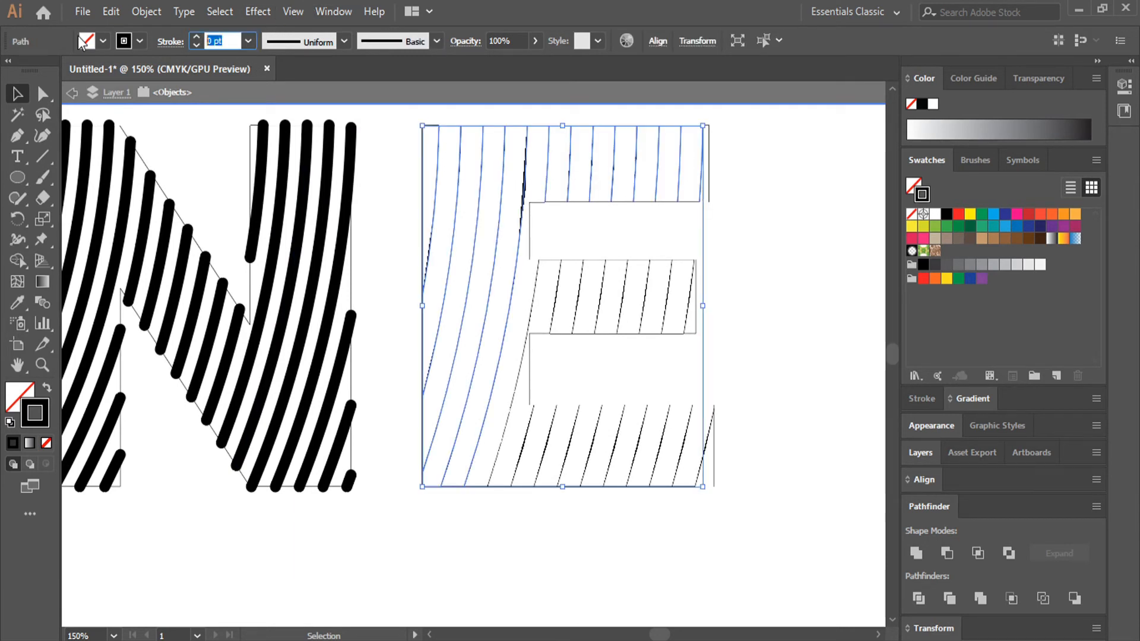
pyautogui.click(754, 193)
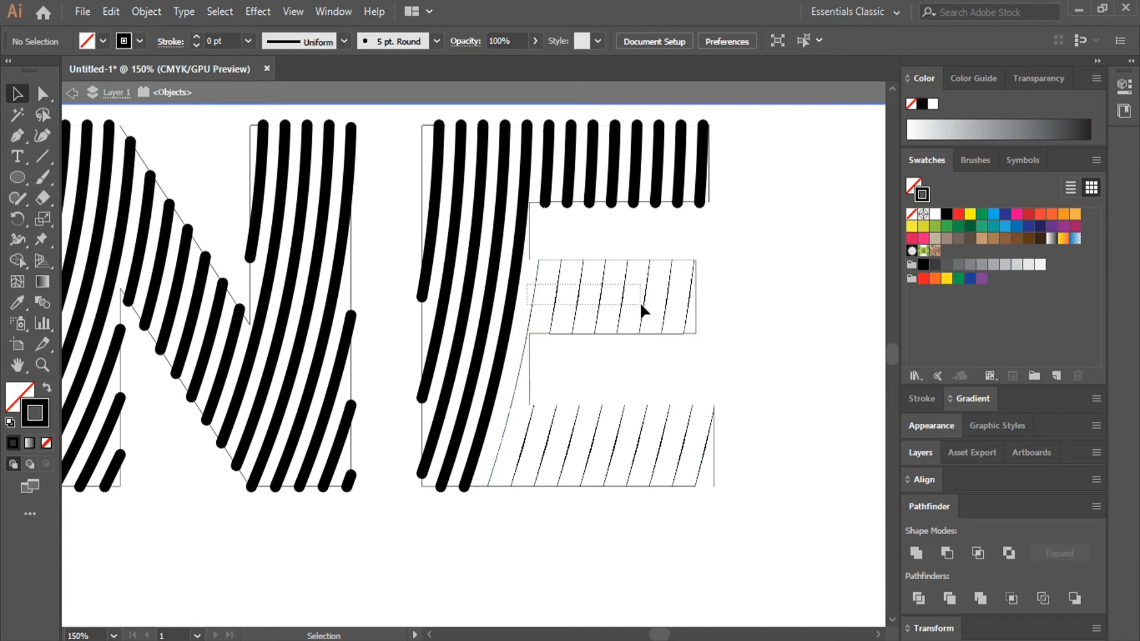
# - Set the E's middle arm lines and the adjoining long stem curve to 6 pt strokes
pyautogui.moveTo(691, 310); pyautogui.dragTo(692, 316)
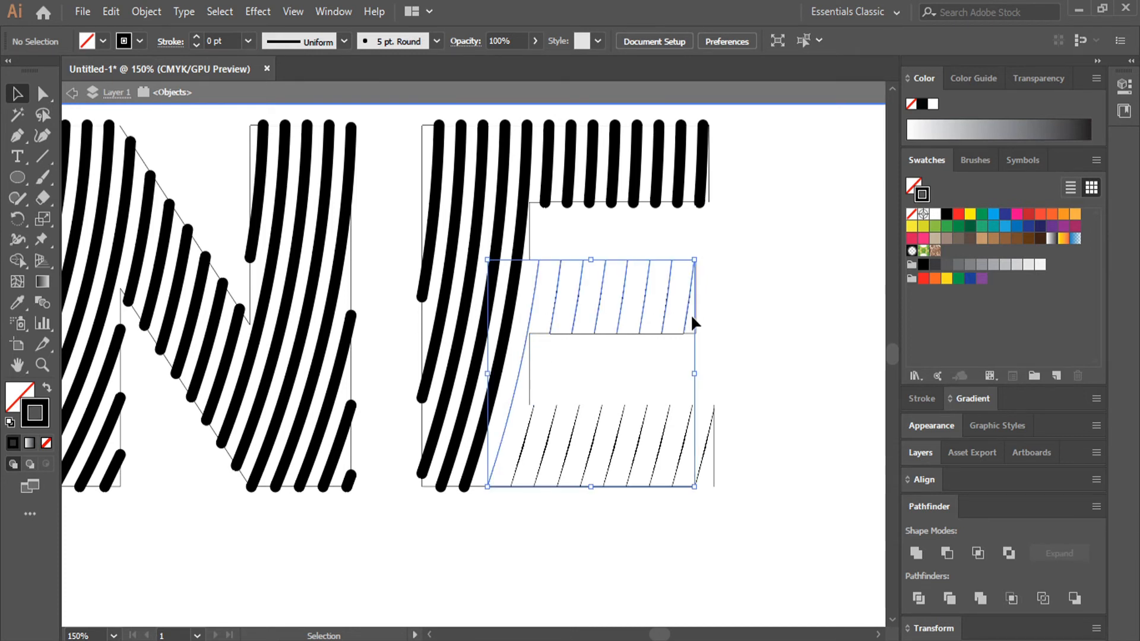
pyautogui.click(239, 40)
pyautogui.press('Return')
pyautogui.click(399, 454)
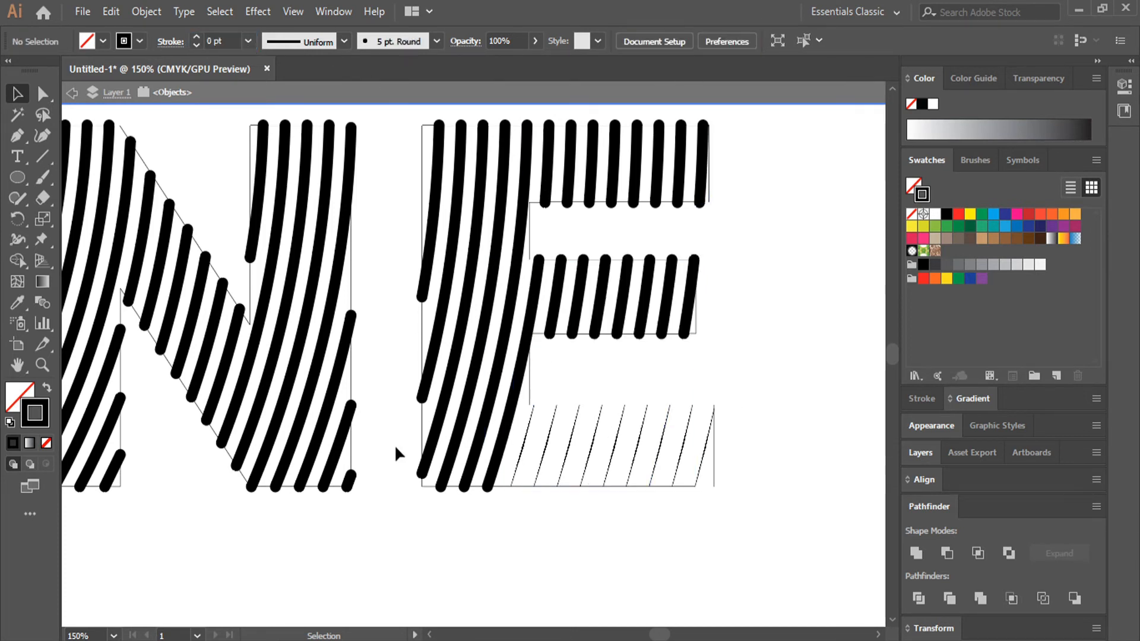
# - Select all the thin lines in the E's bottom arm and set their stroke weight to 6 pt
pyautogui.moveTo(518, 440); pyautogui.dragTo(706, 473)
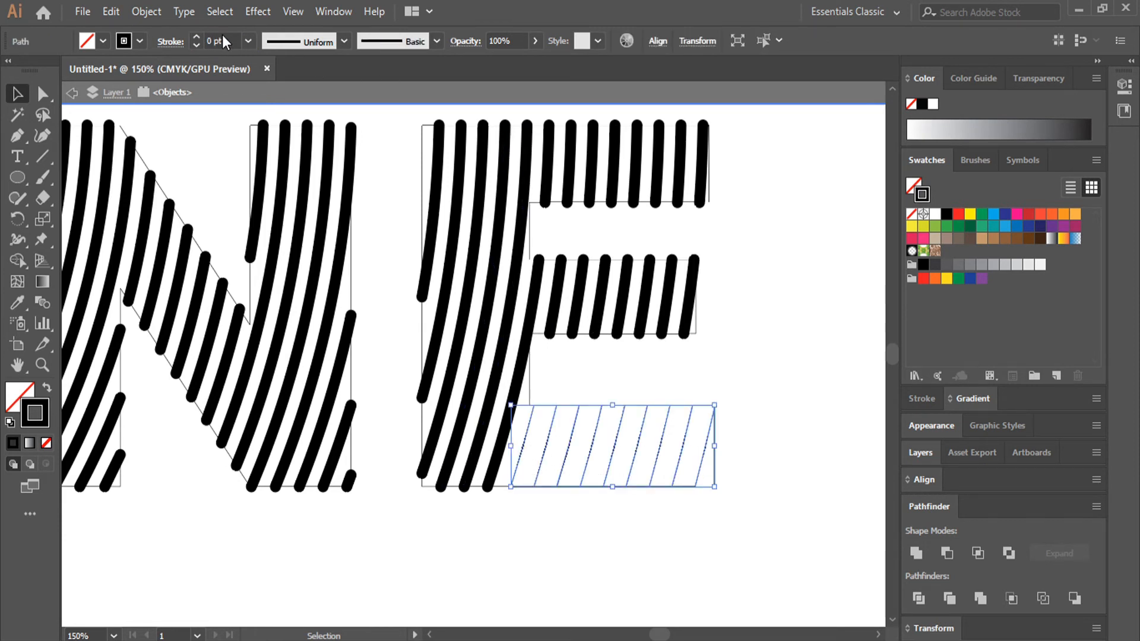
pyautogui.write('6')
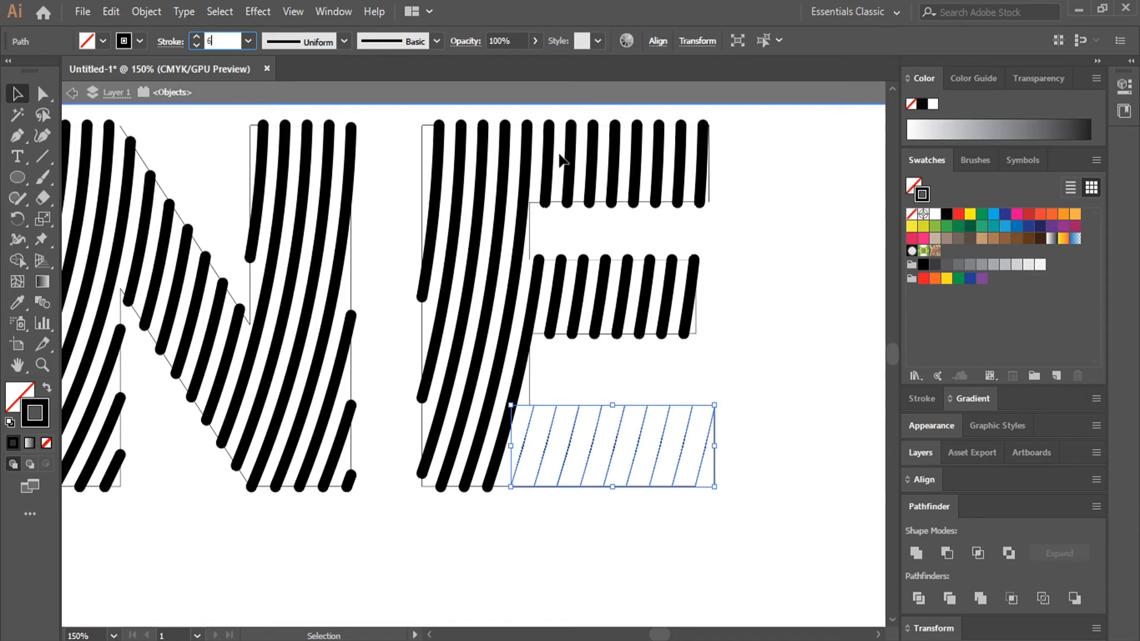
pyautogui.click(931, 278)
pyautogui.hotkey('ctrl', 'z')
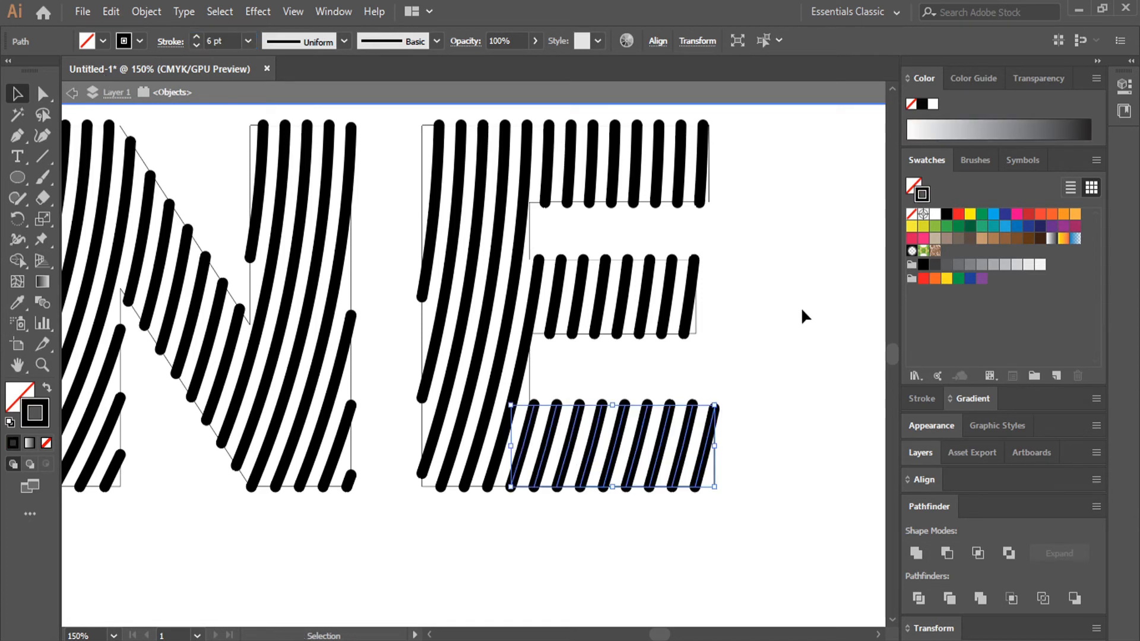
pyautogui.click(782, 442)
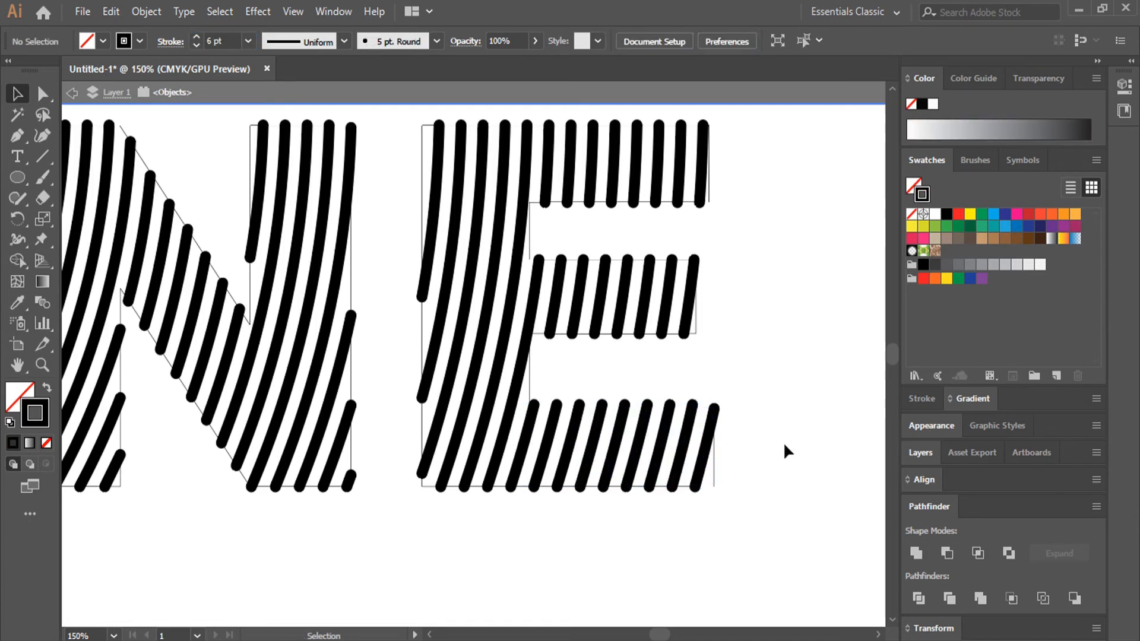
# - Select the thin outline segment at the E's lower right with all similar 0 pt paths and delete them
pyautogui.click(713, 467)
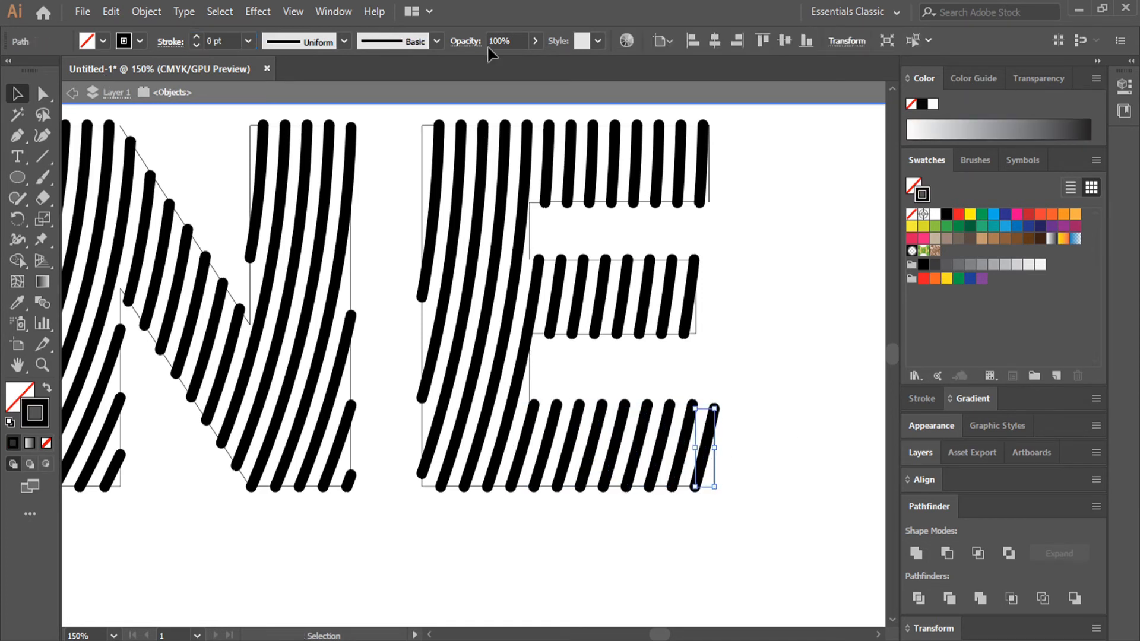
pyautogui.click(913, 40)
pyautogui.click(825, 117)
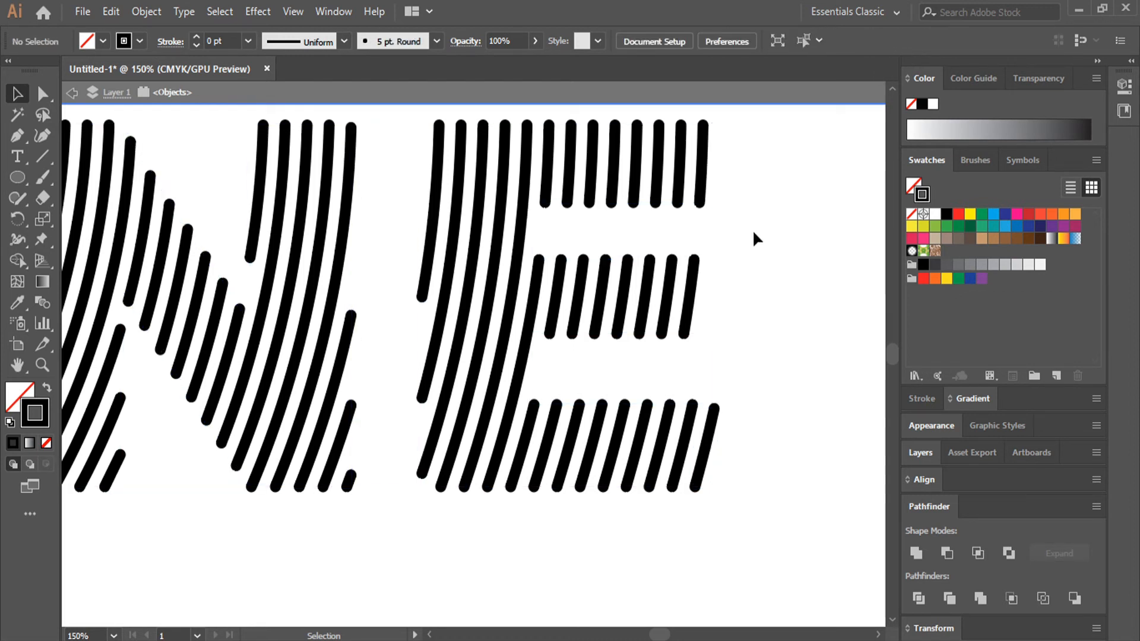
# - Exit isolation mode of the LINE artwork
pyautogui.hotkey('ctrl', '0')
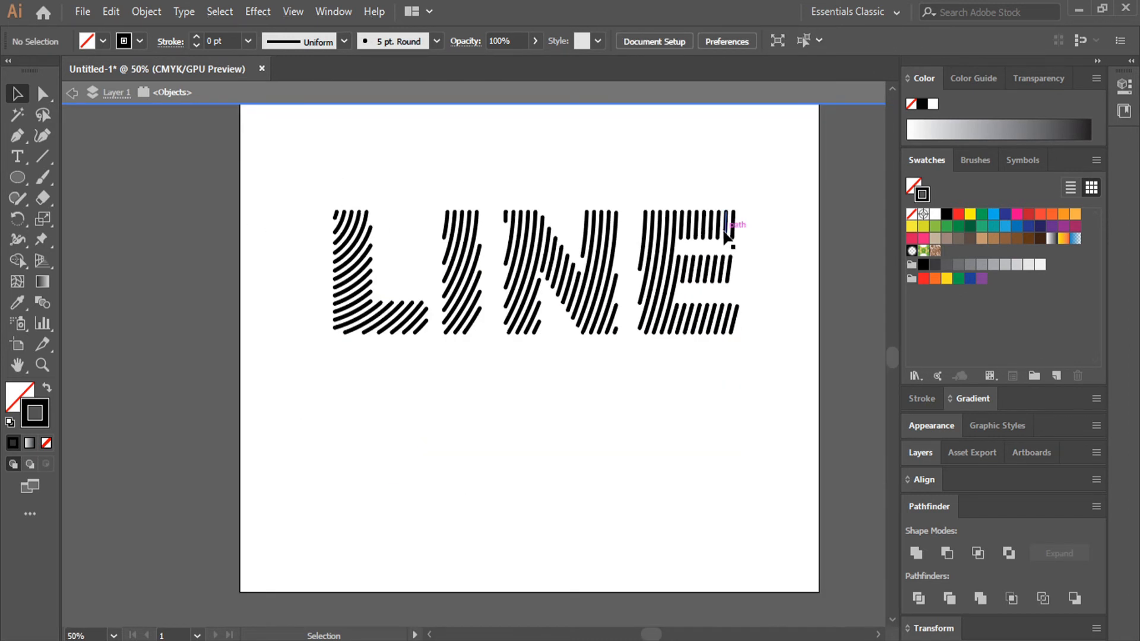
pyautogui.press('space')
pyautogui.scroll(-1, 779, 223)
pyautogui.moveTo(779, 223); pyautogui.dragTo(671, 242)
pyautogui.click(911, 265)
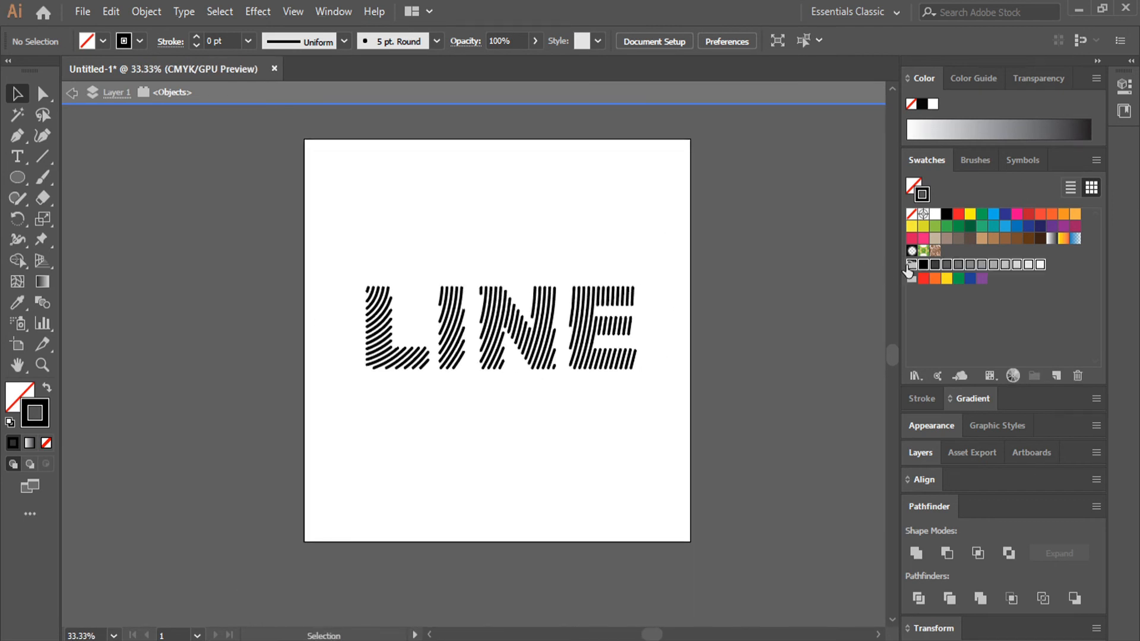
pyautogui.doubleClick(812, 244)
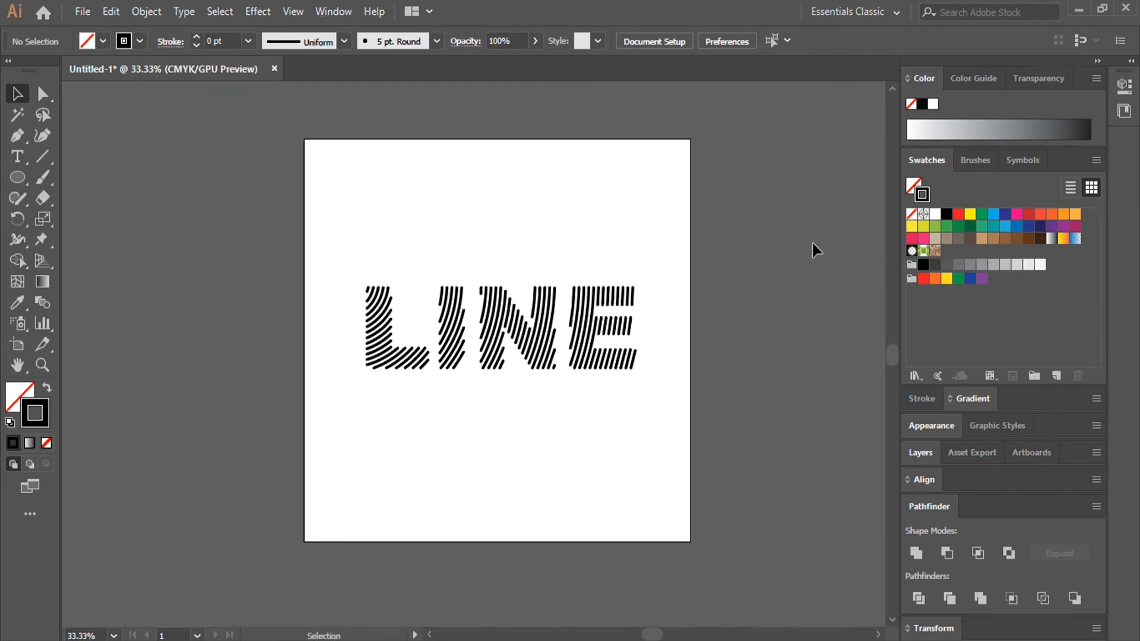
# - Draw a rectangle that covers the whole artboard
pyautogui.click(12, 176)
pyautogui.click(89, 177)
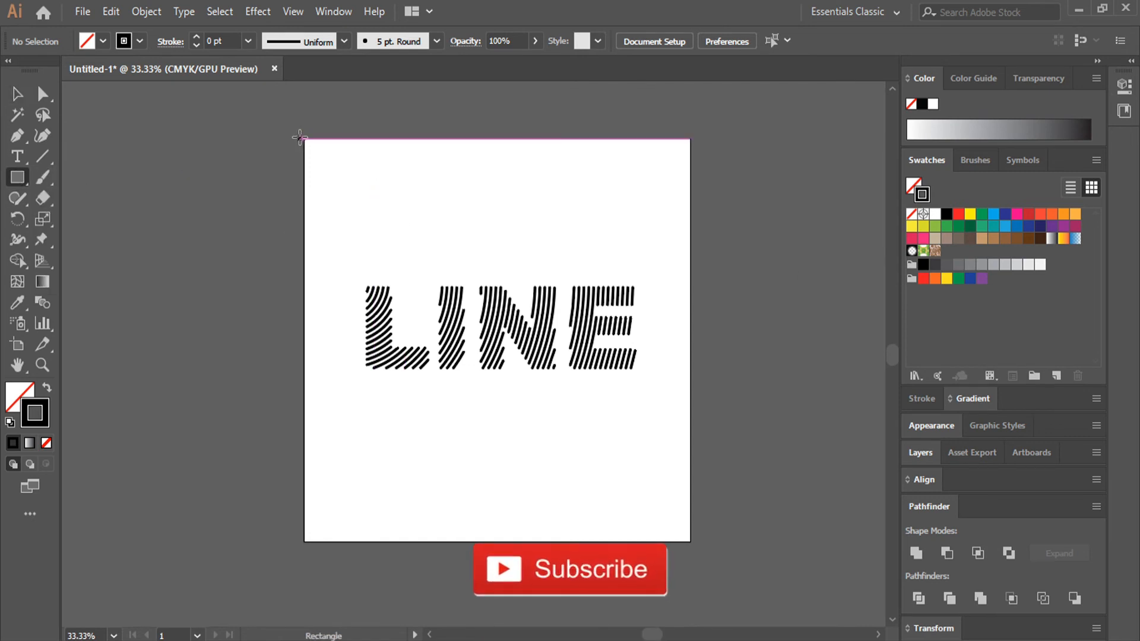
pyautogui.moveTo(301, 139); pyautogui.dragTo(690, 541)
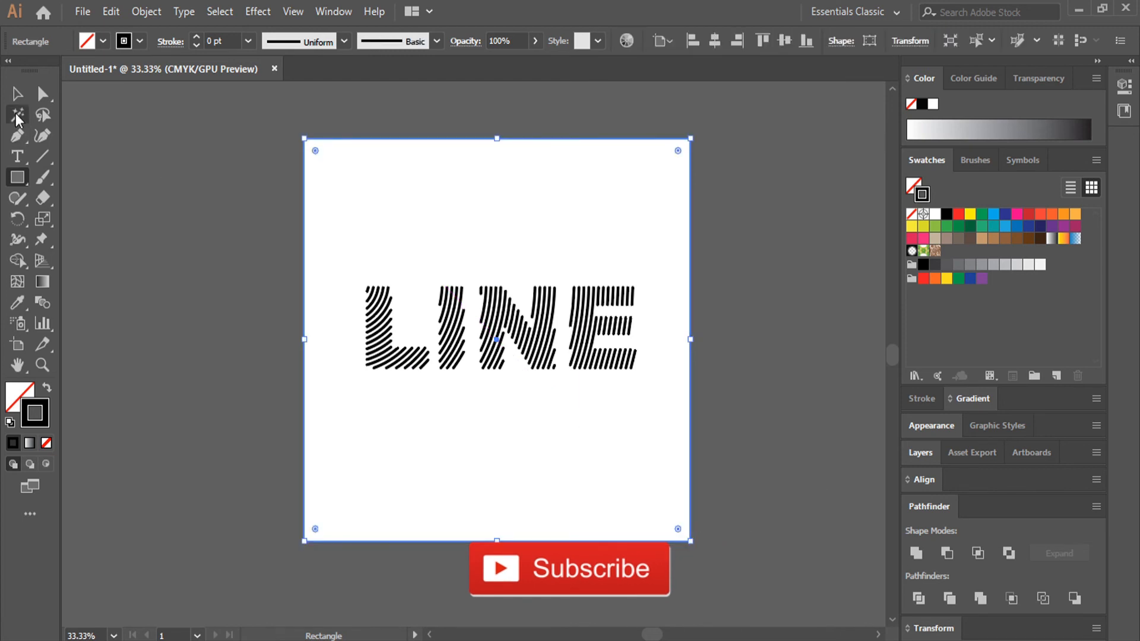
# - Give the artboard-sized rectangle the darkest brown swatch as fill and no stroke
pyautogui.click(17, 93)
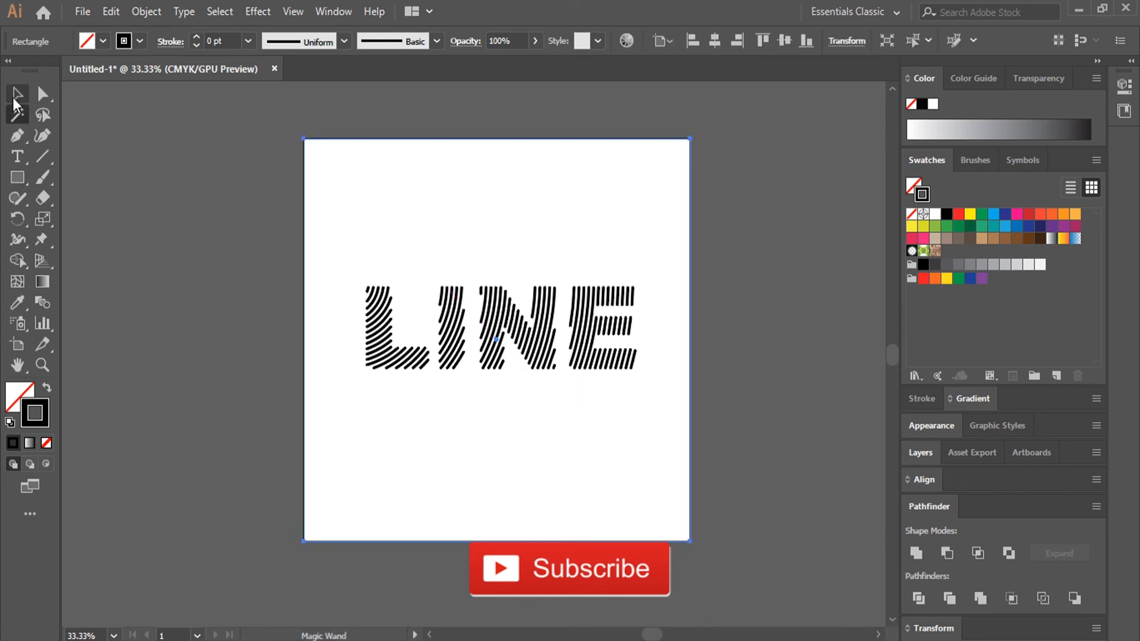
pyautogui.click(47, 389)
pyautogui.doubleClick(20, 397)
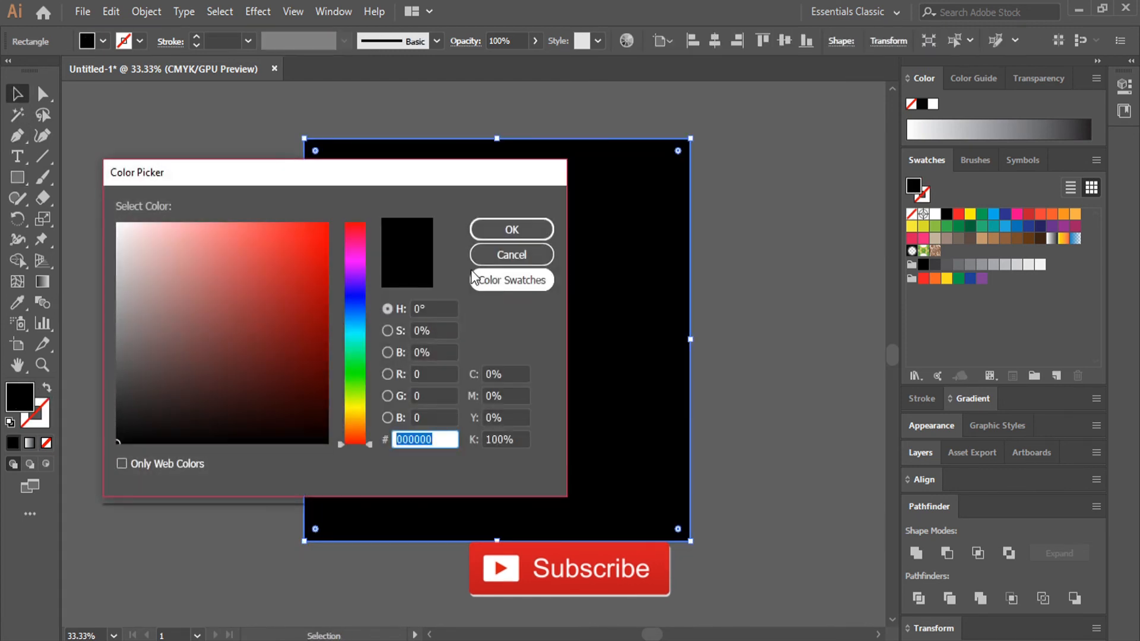
pyautogui.click(511, 254)
pyautogui.click(17, 302)
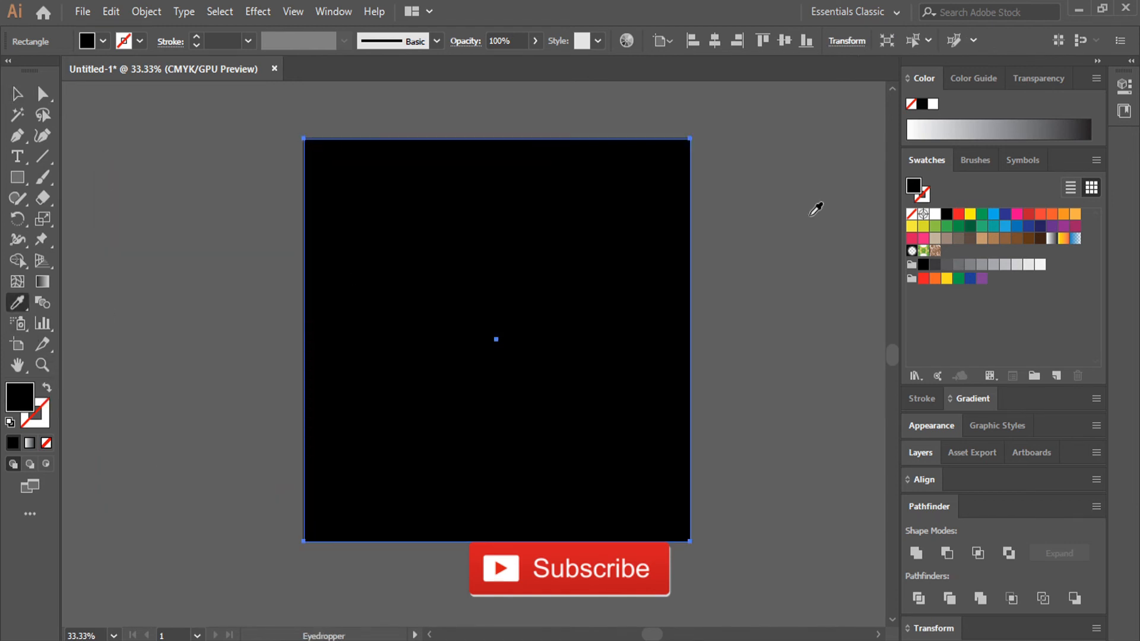
pyautogui.click(1029, 240)
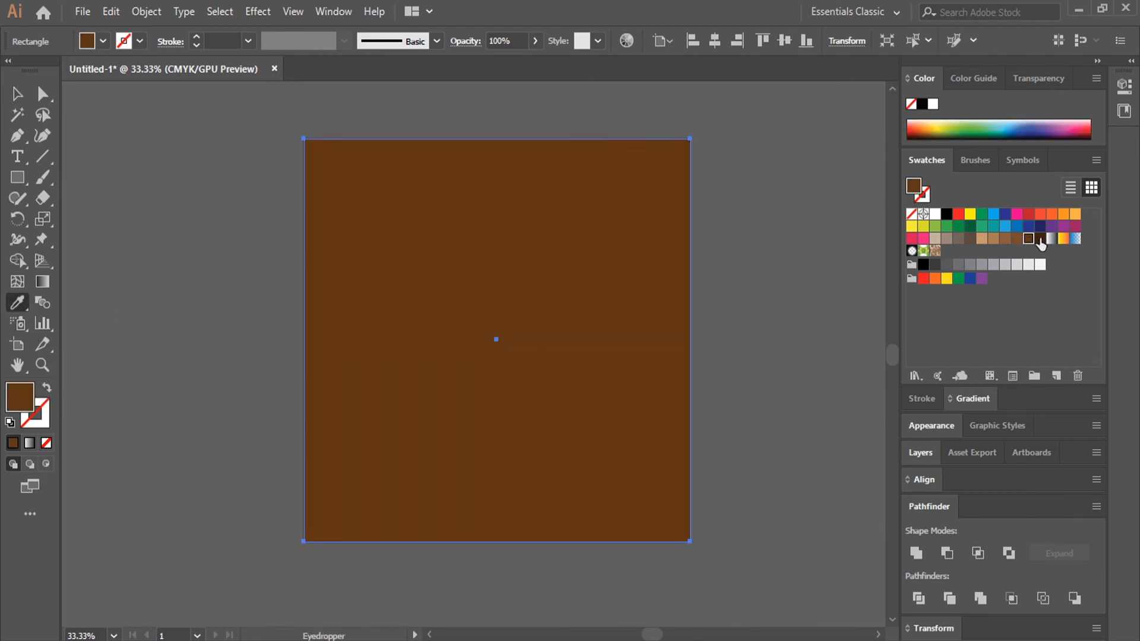
pyautogui.click(1040, 239)
# - Send the dark brown rectangle to the back, behind the LINE lettering
pyautogui.click(17, 94)
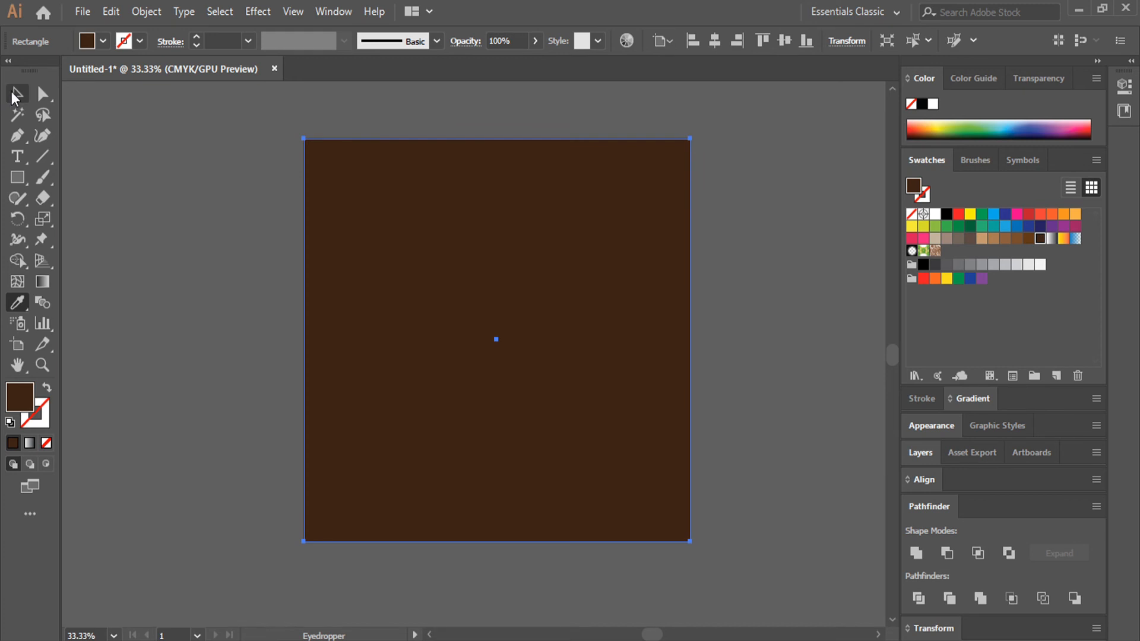
pyautogui.rightClick(391, 224)
pyautogui.moveTo(496, 496)
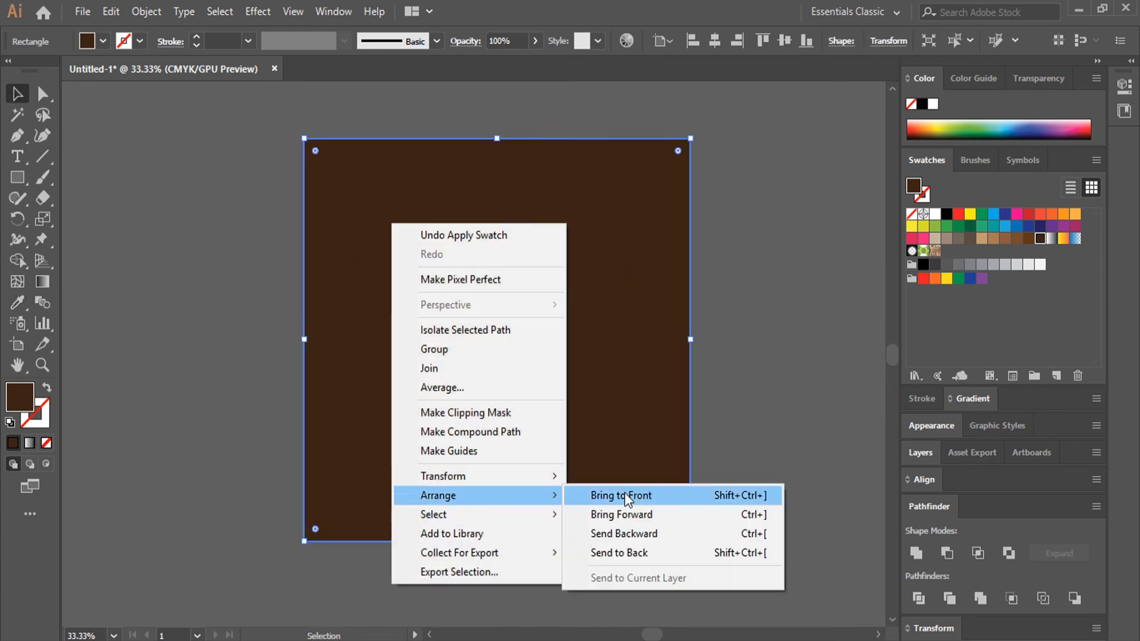
pyautogui.click(621, 553)
pyautogui.click(712, 435)
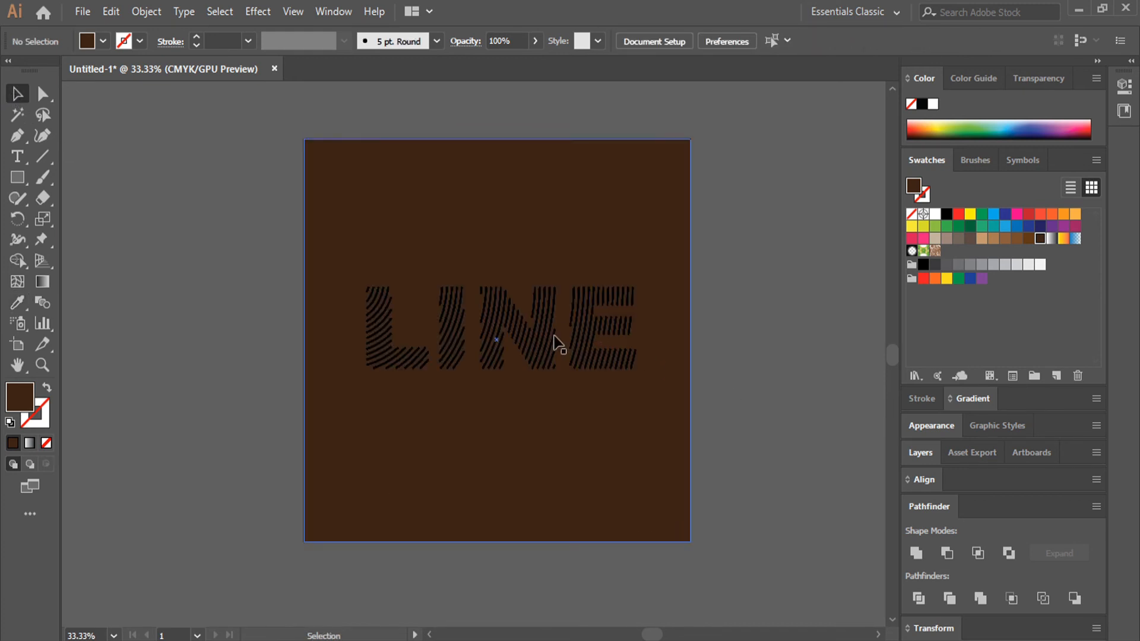
# - Select all the 6 pt lines of the lettering by their shared appearance and group them
pyautogui.click(582, 325)
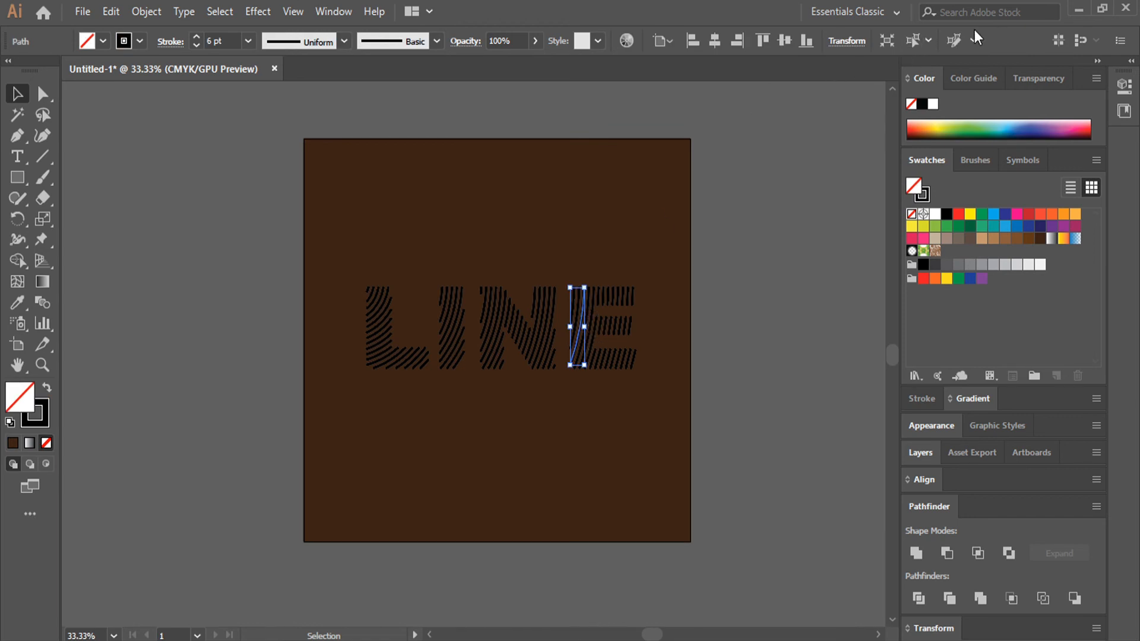
pyautogui.click(915, 39)
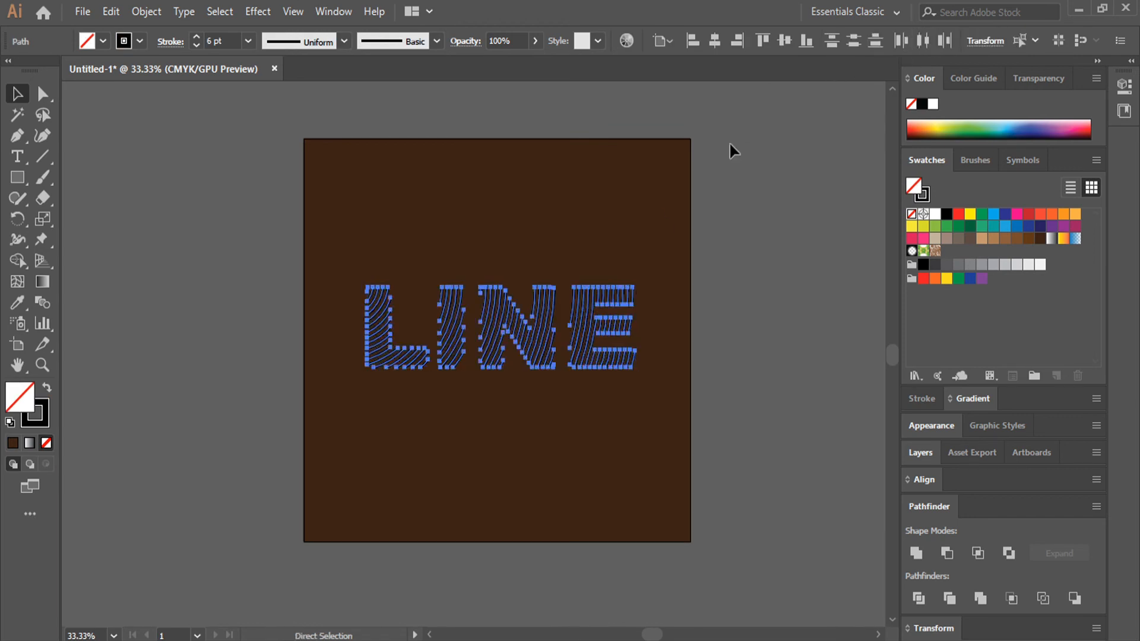
pyautogui.rightClick(586, 322)
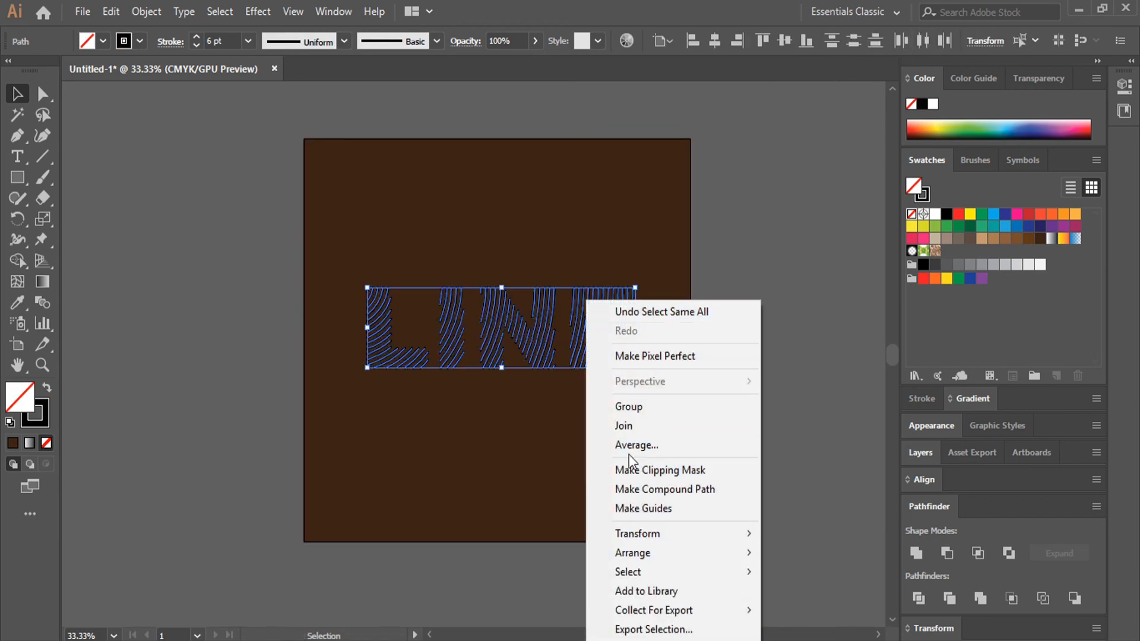
pyautogui.click(666, 407)
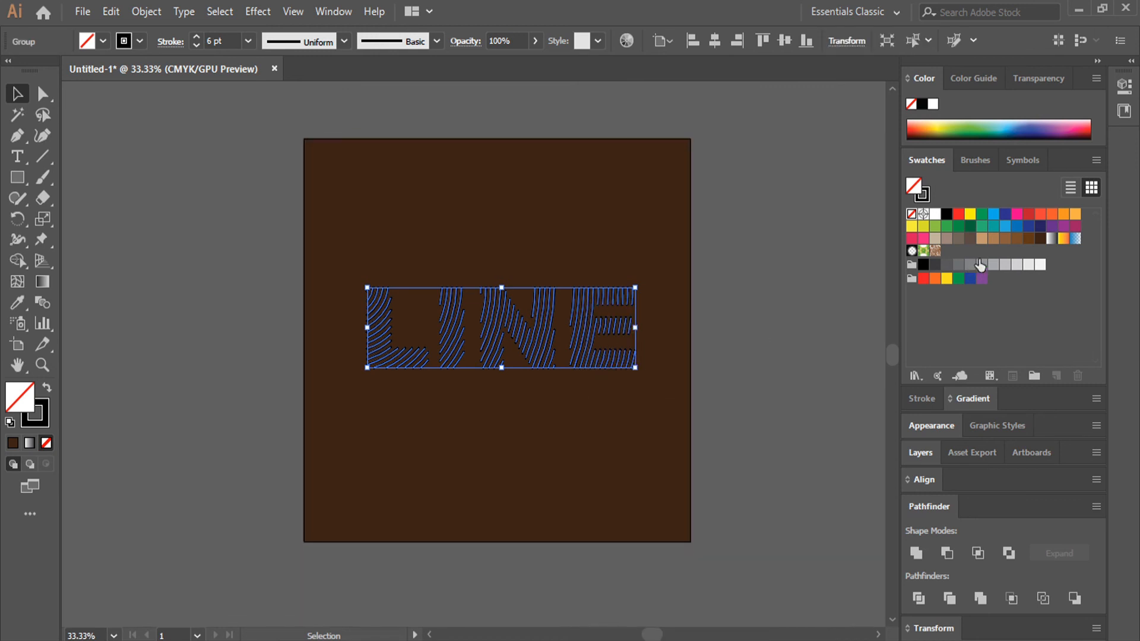
# - Set the LINE group's stroke to the brown swatch one shade lighter than the background
pyautogui.click(18, 305)
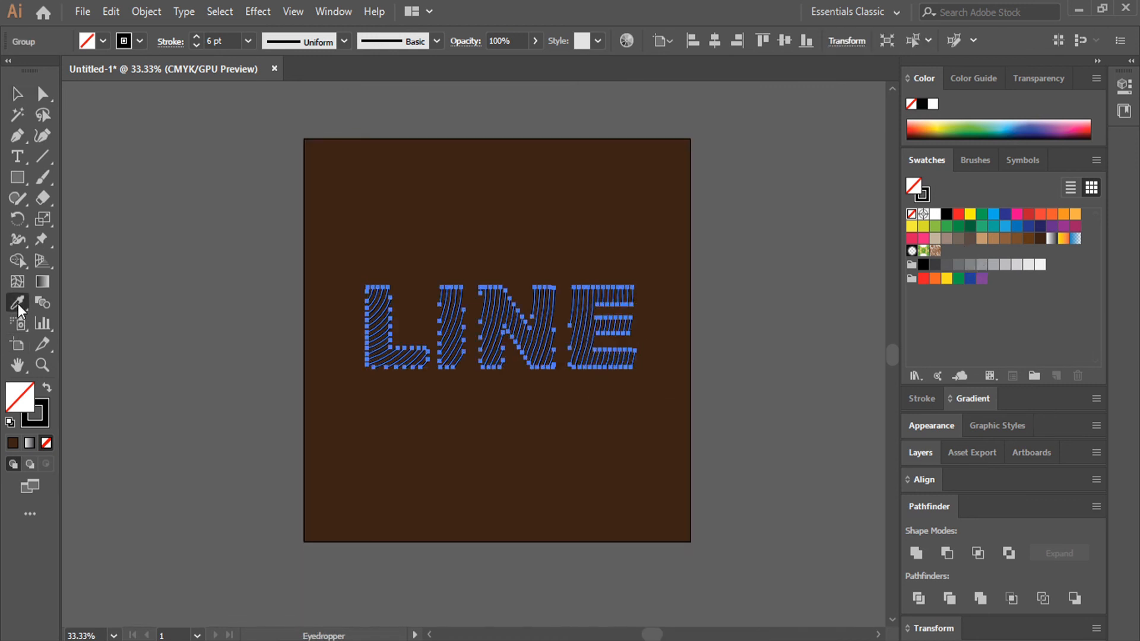
pyautogui.click(47, 420)
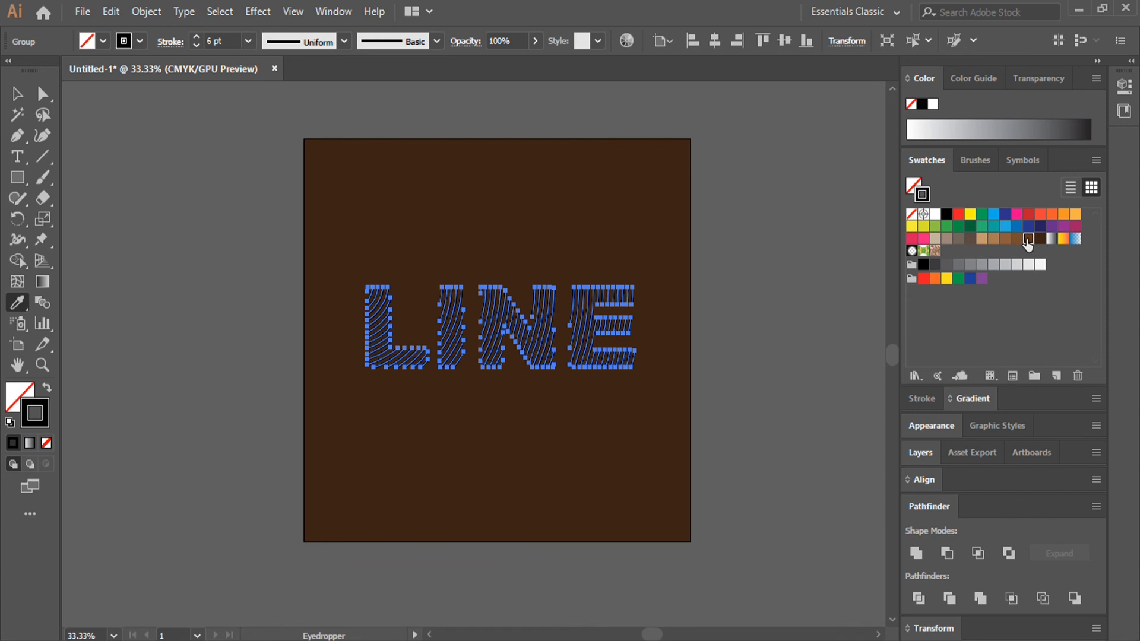
pyautogui.click(1029, 238)
pyautogui.click(16, 94)
pyautogui.click(318, 288)
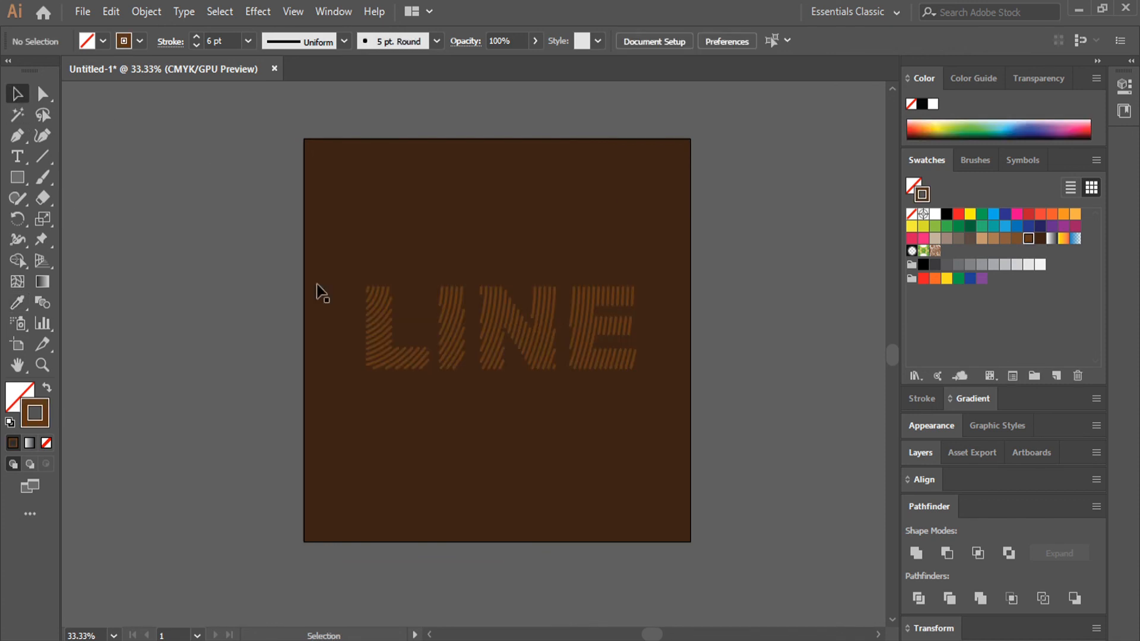
# - Centre the LINE group horizontally and vertically on the artboard
pyautogui.scroll(1, 555, 318)
pyautogui.click(534, 345)
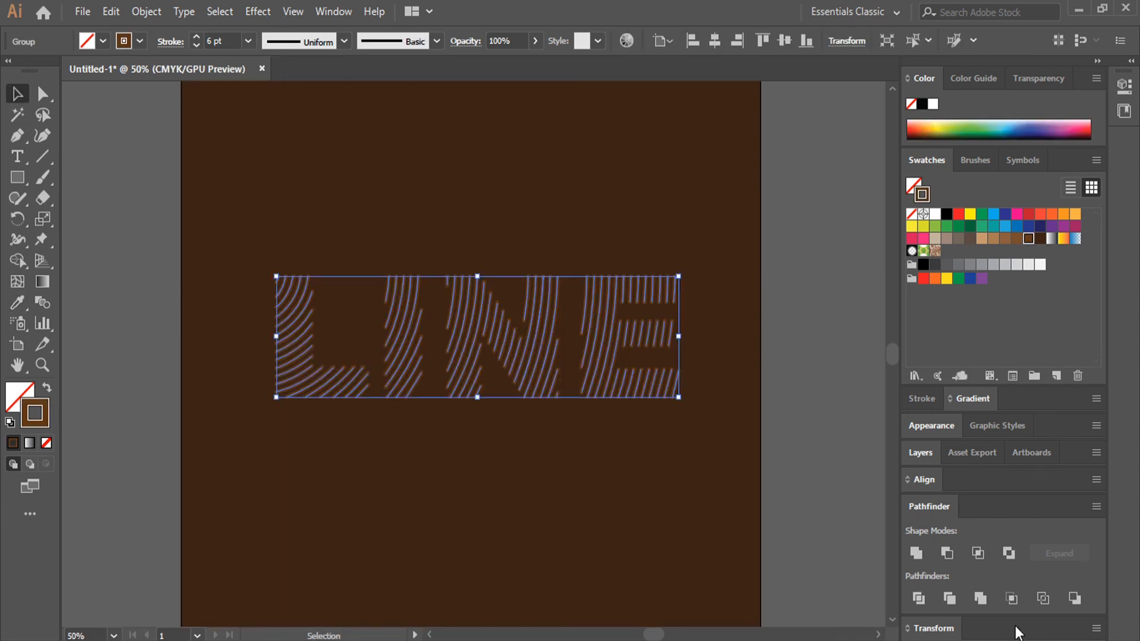
pyautogui.click(927, 473)
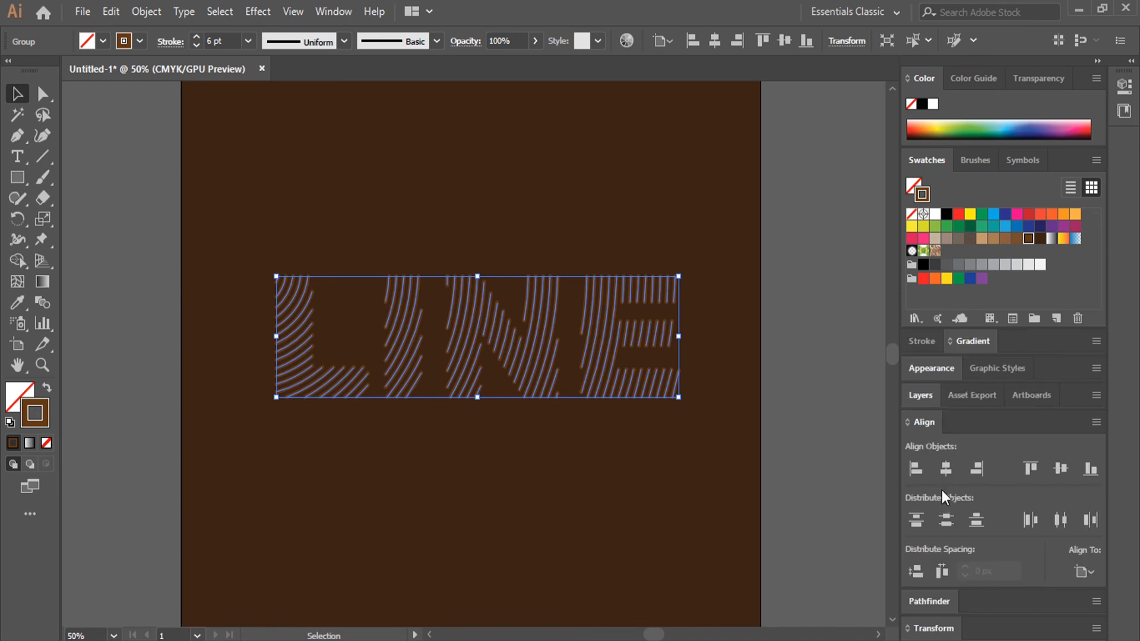
pyautogui.click(946, 469)
pyautogui.click(1061, 469)
pyautogui.click(826, 352)
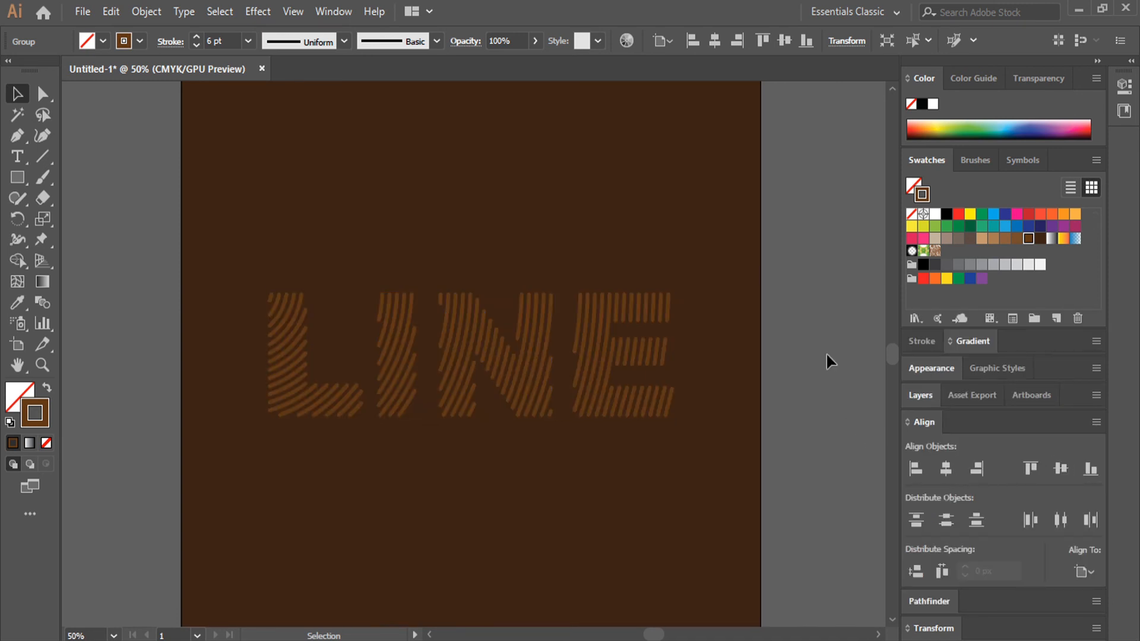
# - Change the LINE group's stroke colour to a light brown swatch
pyautogui.scroll(-1, 825, 352)
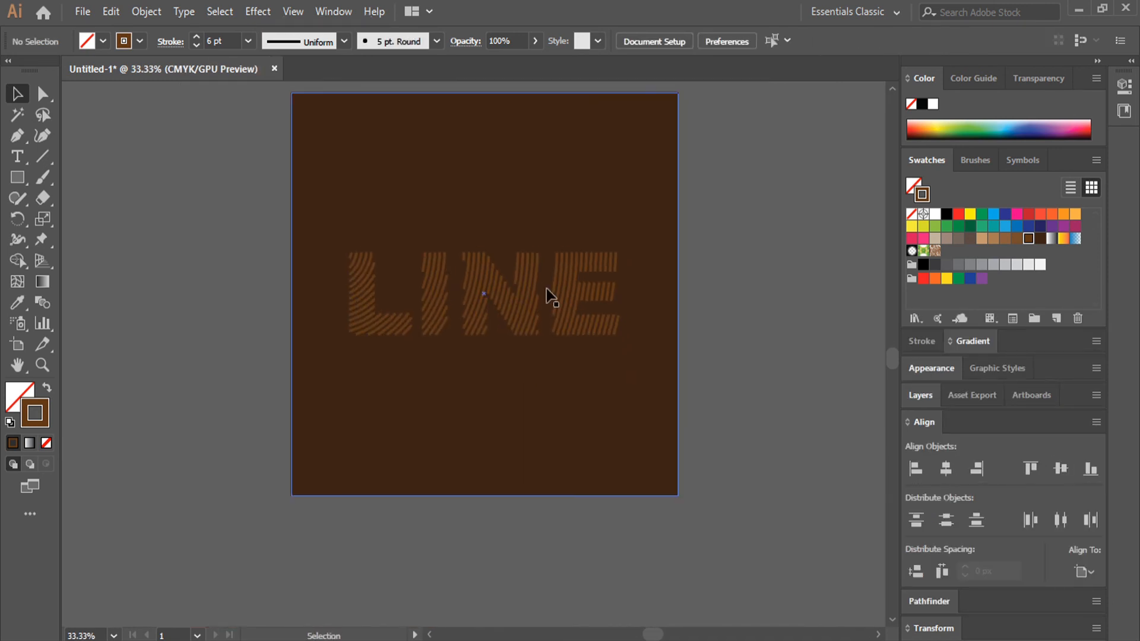
pyautogui.click(558, 293)
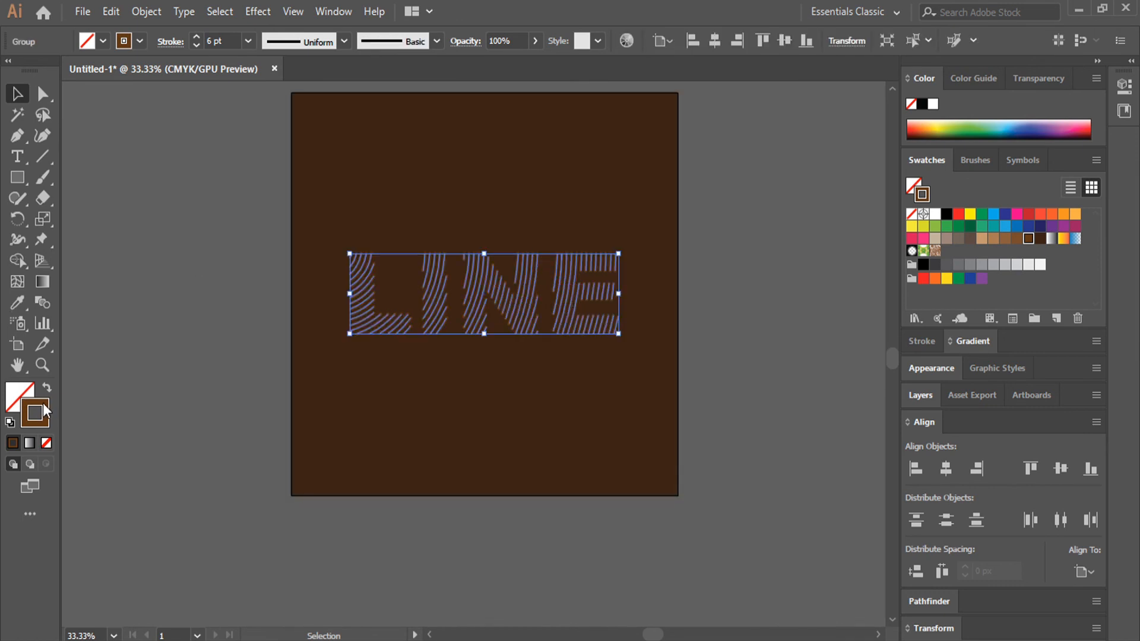
pyautogui.click(994, 239)
pyautogui.click(792, 217)
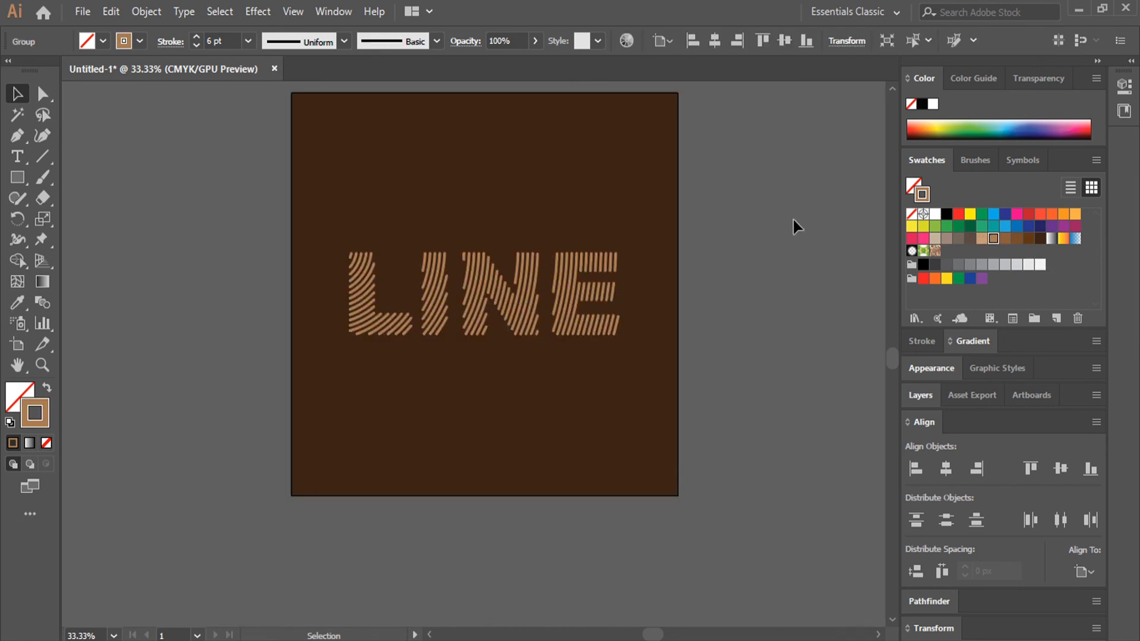
pyautogui.scroll(1, 794, 223)
pyautogui.moveTo(821, 200); pyautogui.dragTo(875, 188)
pyautogui.moveTo(793, 214); pyautogui.dragTo(848, 230)
pyautogui.scroll(1, 656, 259)
pyautogui.moveTo(656, 260); pyautogui.dragTo(687, 261)
pyautogui.scroll(1, 758, 262)
pyautogui.scroll(-1, 756, 264)
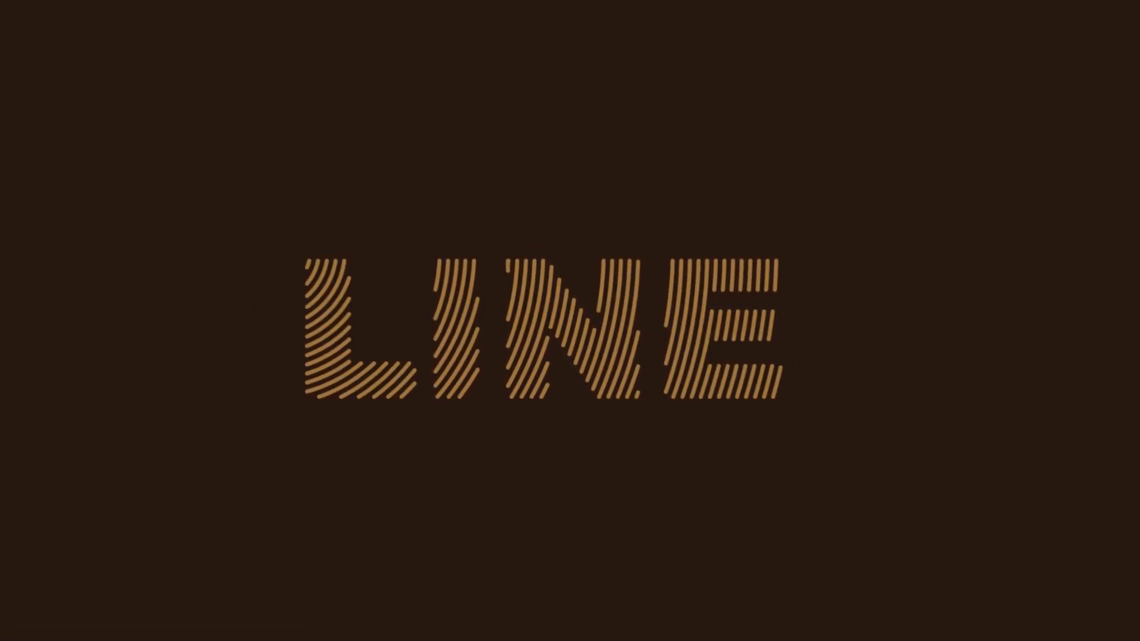